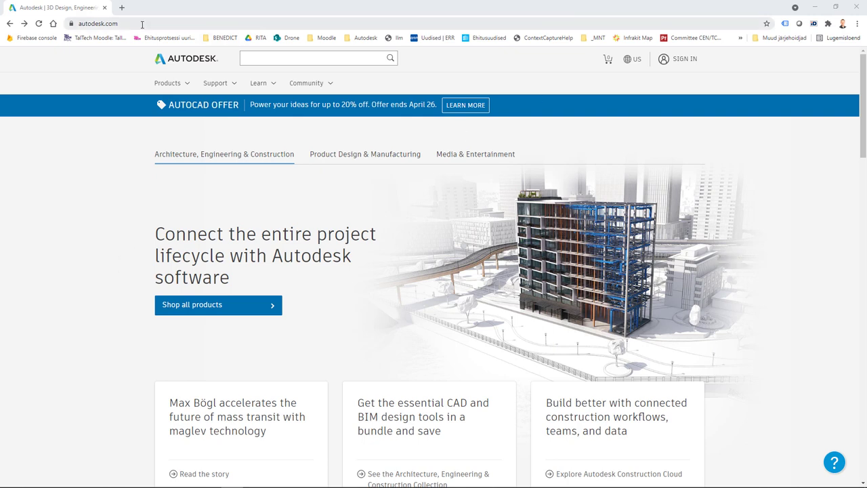
pyautogui.click(174, 22)
pyautogui.click(175, 23)
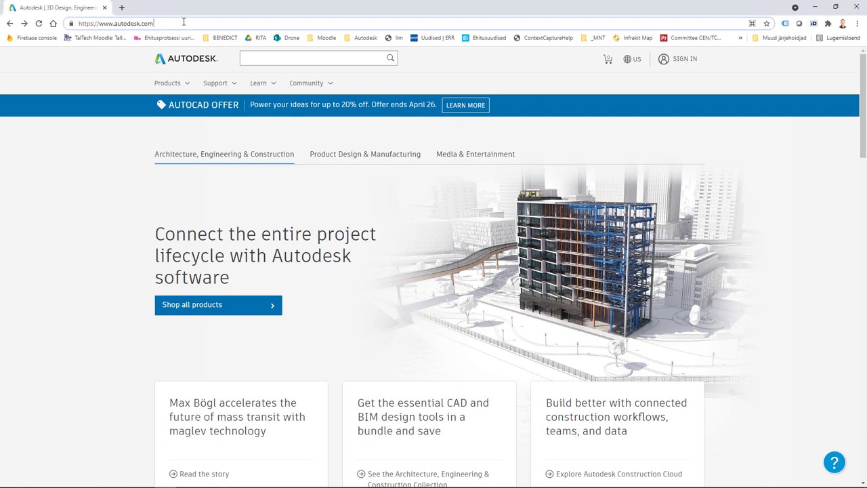
pyautogui.write('/')
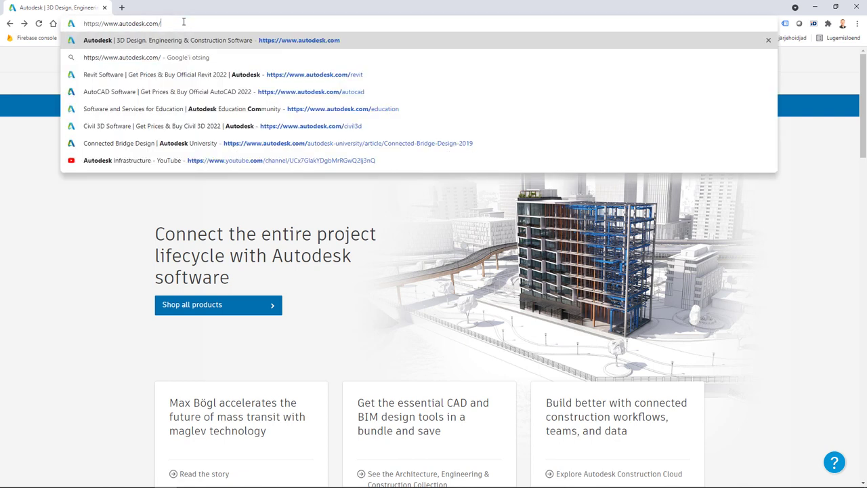
pyautogui.write('c')
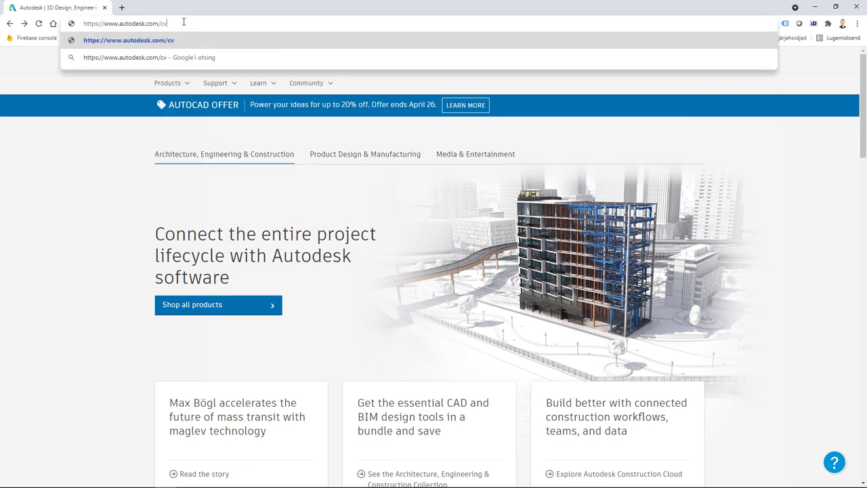
pyautogui.write('ivi')
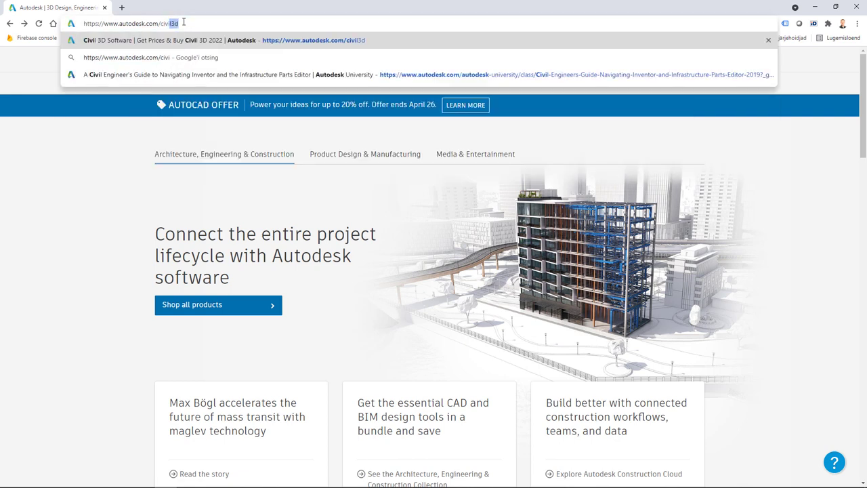
pyautogui.write('l3d')
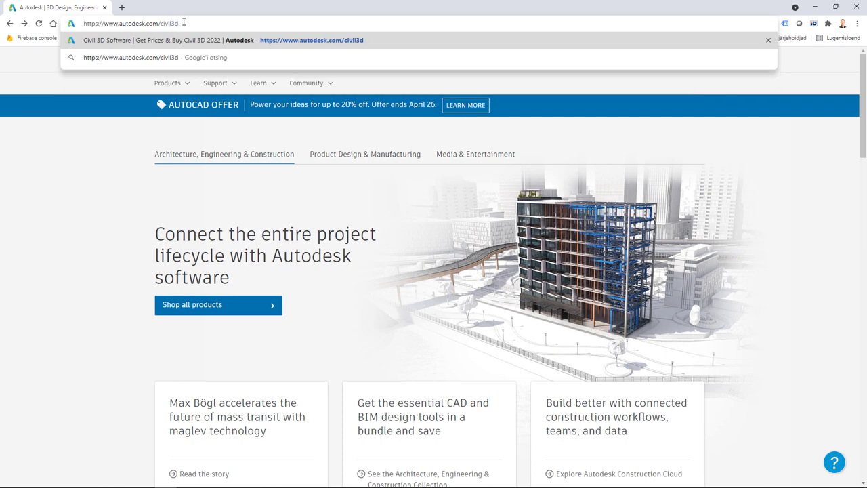
pyautogui.press('Return')
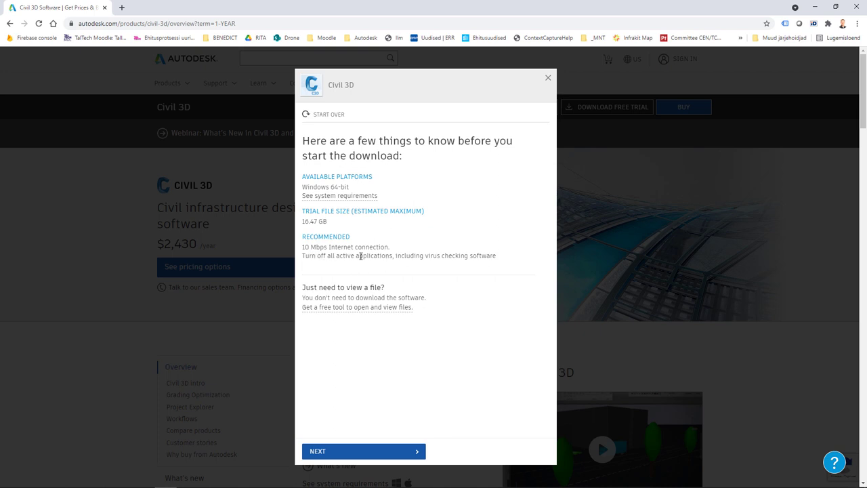
# Step: Set up the Civil 3D trial download for a business user with the language English-US and continue to sign-in
pyautogui.click(329, 452)
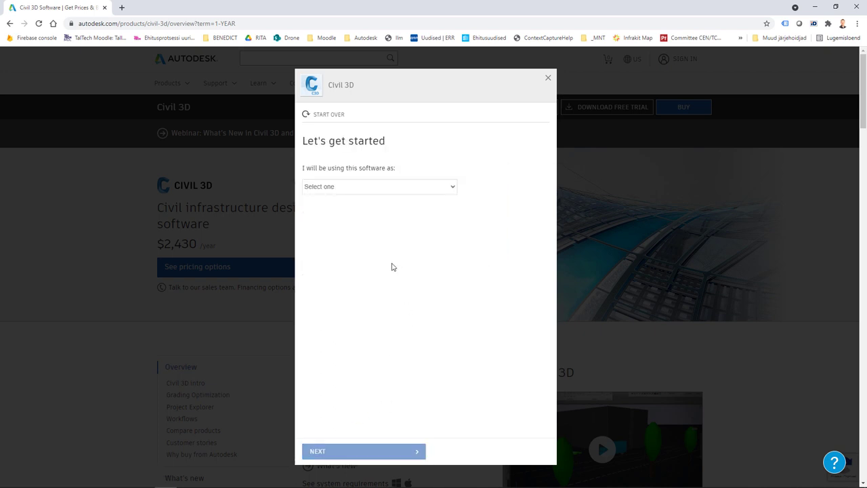
pyautogui.click(359, 188)
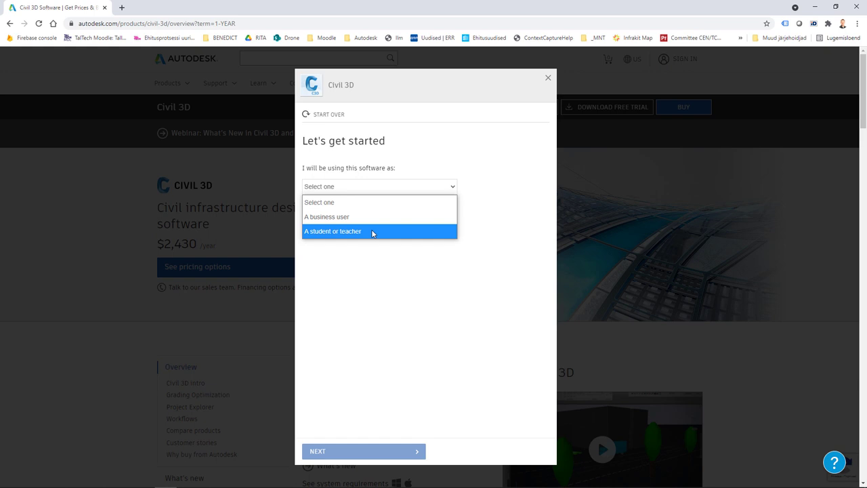
pyautogui.click(334, 217)
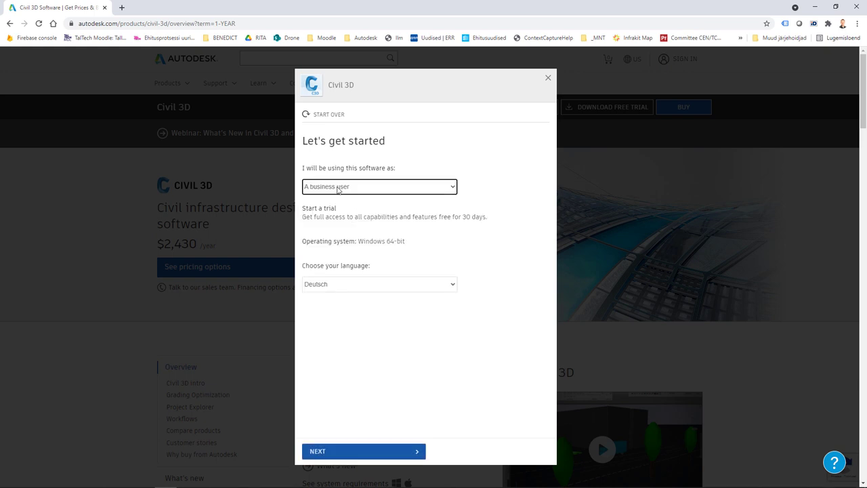
pyautogui.click(337, 285)
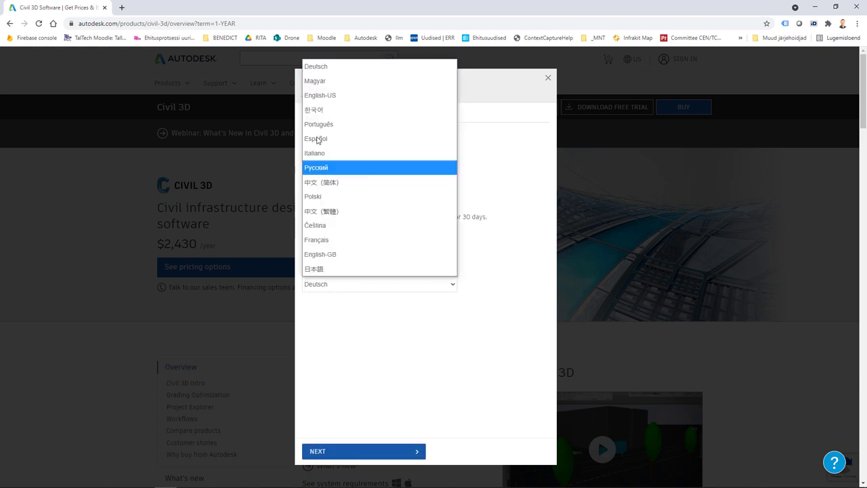
pyautogui.click(332, 92)
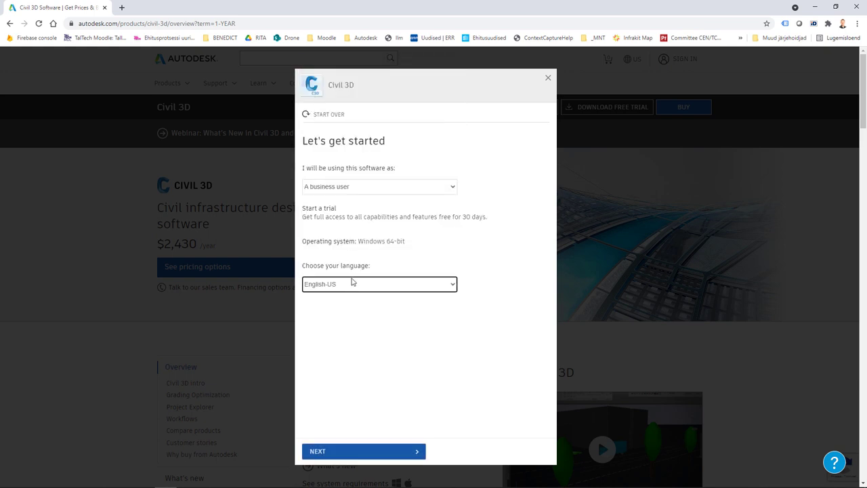
pyautogui.click(335, 455)
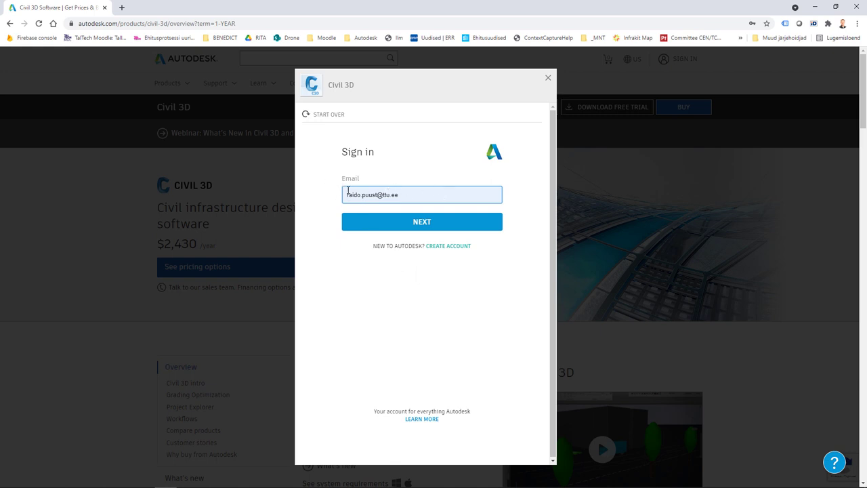
# Step: Sign in to the Autodesk account with the prefilled e-mail and password
pyautogui.click(419, 224)
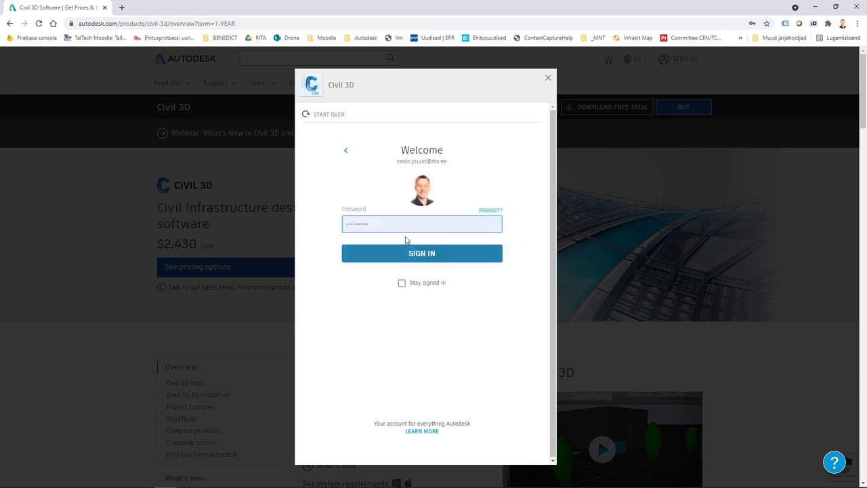
pyautogui.click(424, 253)
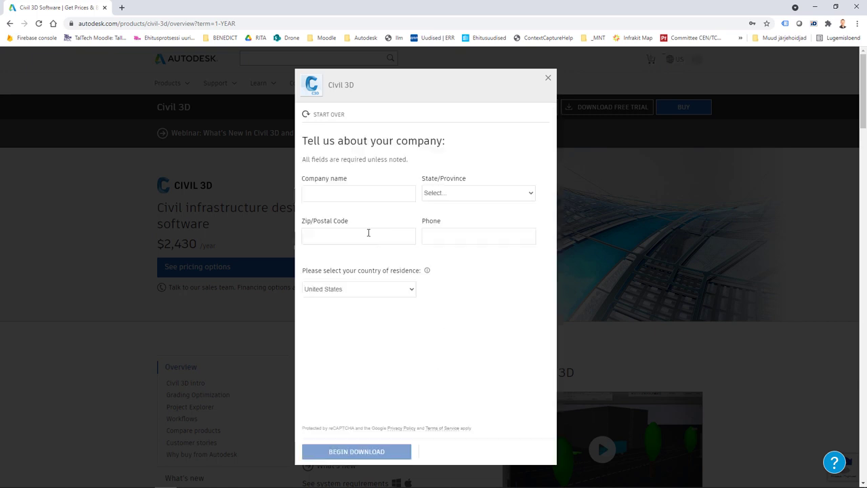
# Step: Fill in the company details with TalTech as the company and its saved region, postal code, phone and country, and begin the download
pyautogui.click(337, 194)
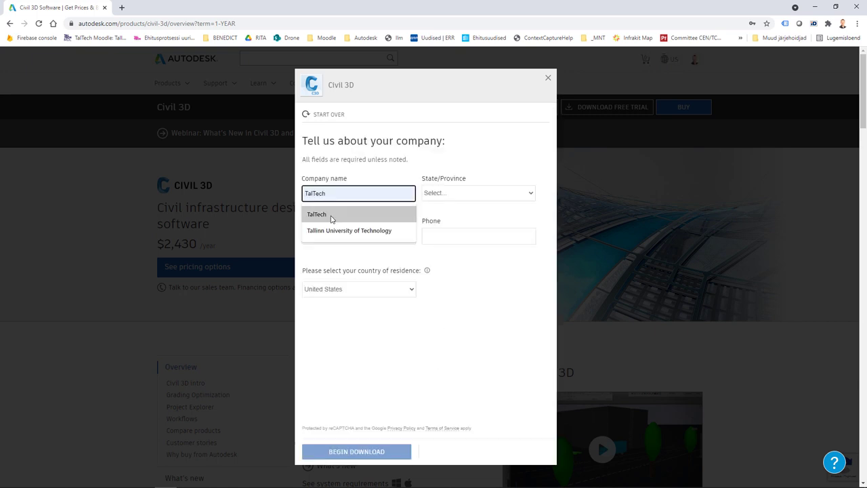
pyautogui.click(331, 216)
pyautogui.click(350, 234)
pyautogui.click(328, 260)
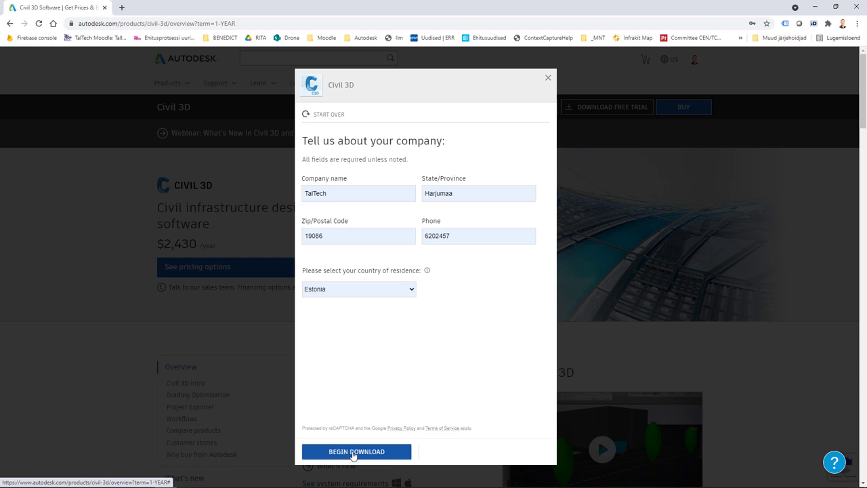
pyautogui.click(353, 452)
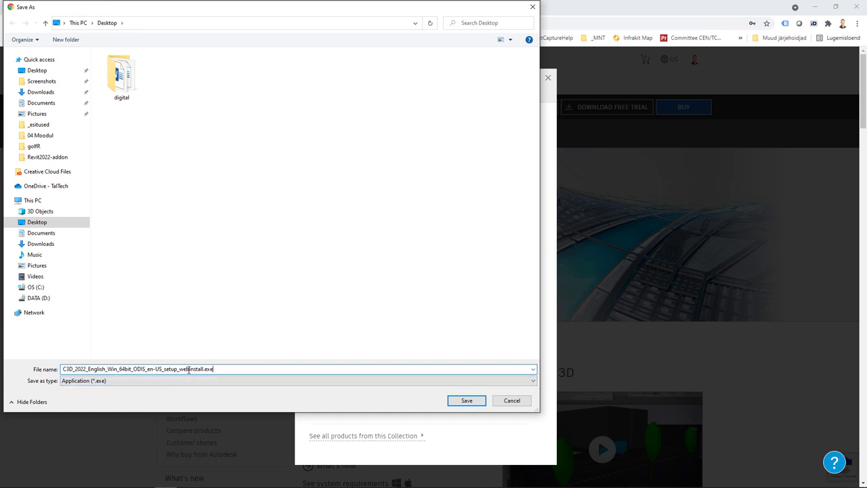
# Step: Save the installer C3D_2022_English_Win_64bit_ODIS_en-US_setup_webinstall.exe to the Desktop, replacing the existing file
pyautogui.moveTo(221, 369); pyautogui.dragTo(61, 369)
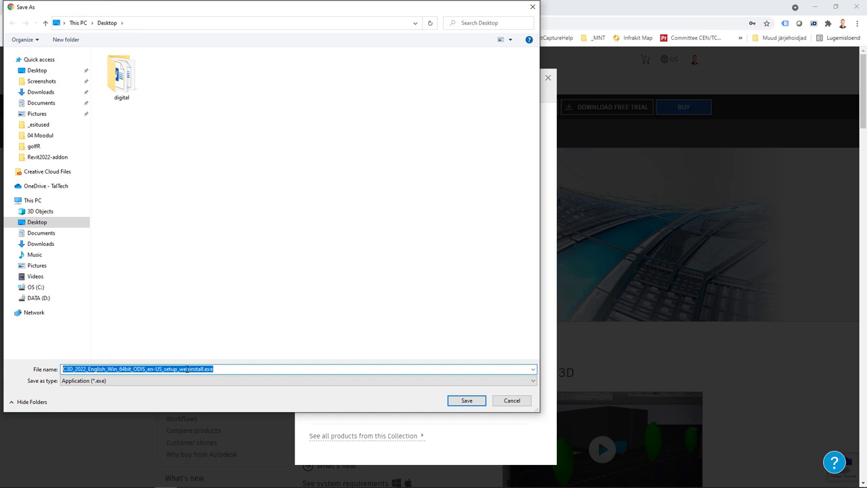
pyautogui.click(231, 370)
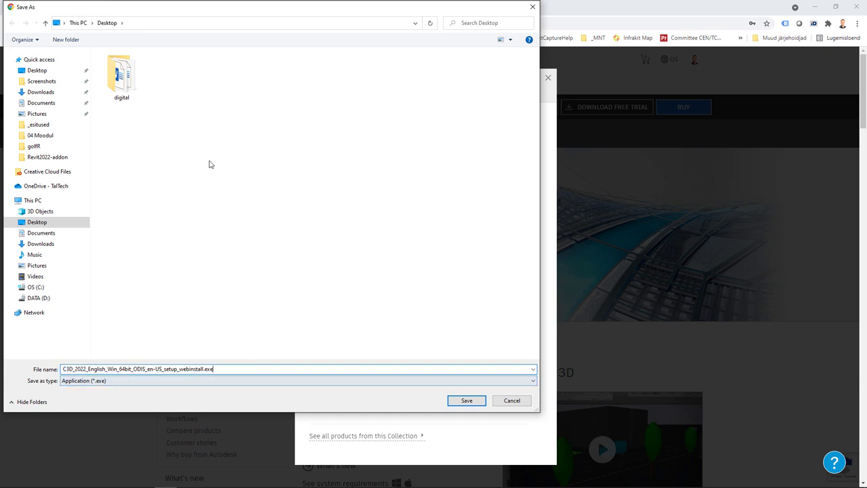
pyautogui.click(466, 400)
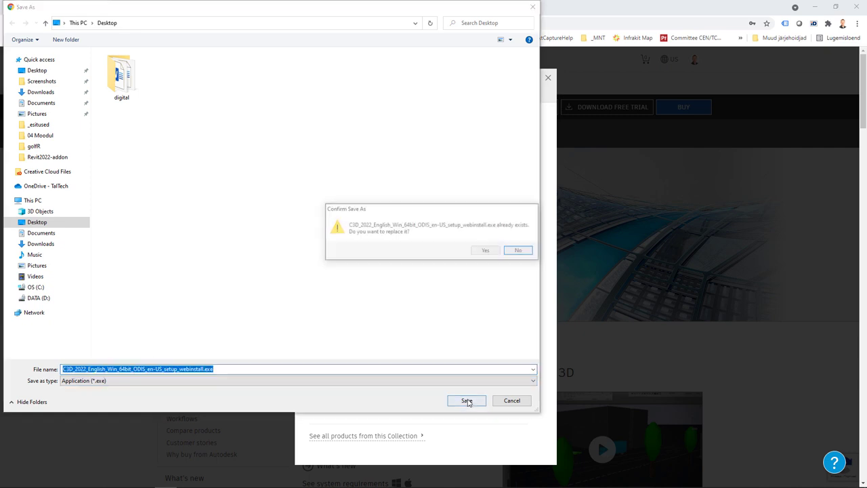
pyautogui.click(484, 250)
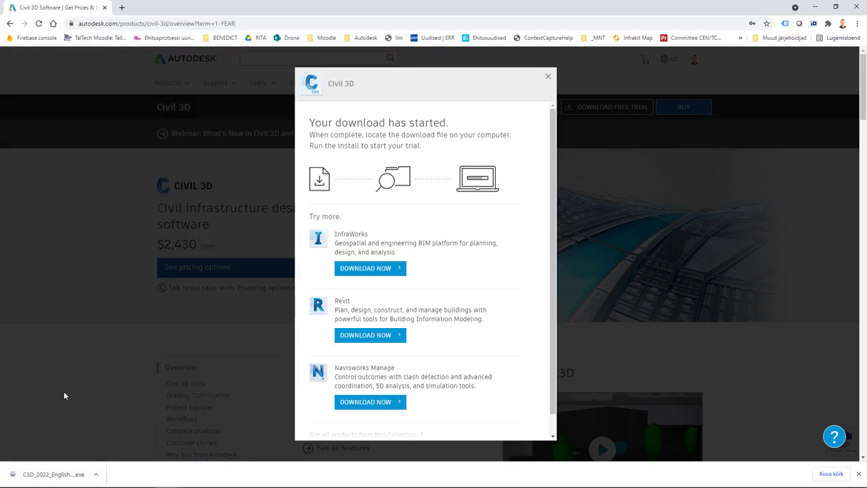
# Step: Run the downloaded Civil 3D 2022 installer, agree to the Terms of Use and continue to the additional components
pyautogui.click(43, 472)
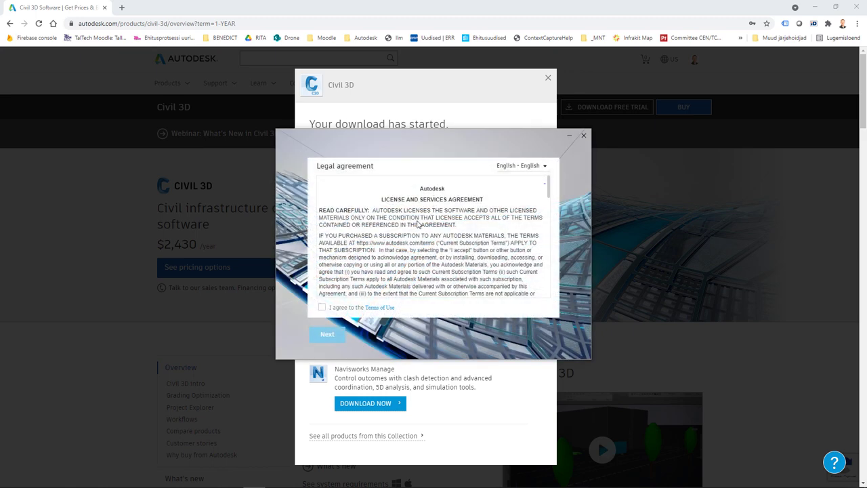
pyautogui.click(321, 308)
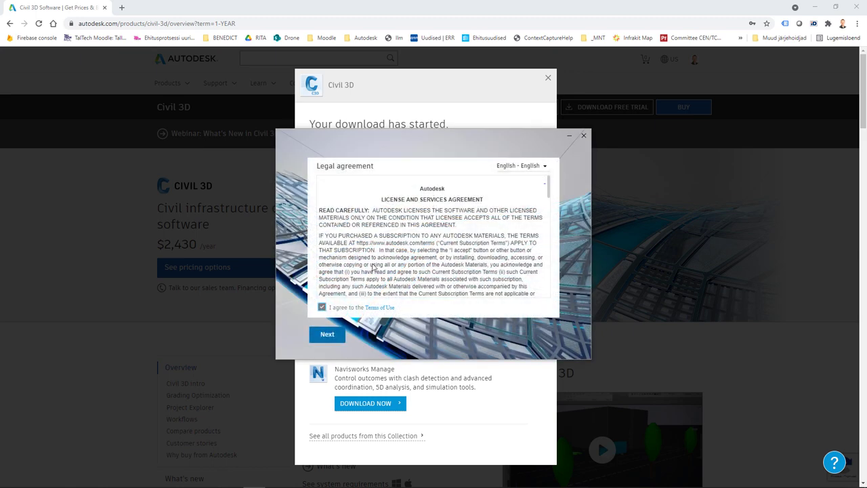
pyautogui.click(329, 334)
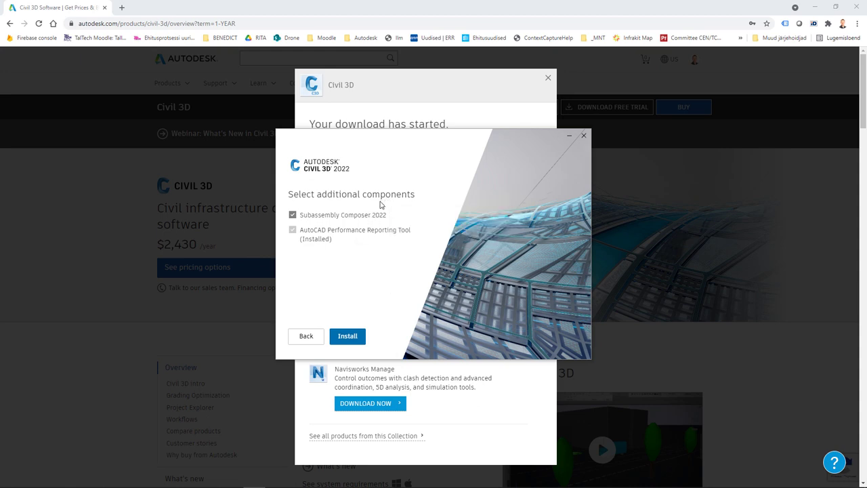
pyautogui.moveTo(332, 221)
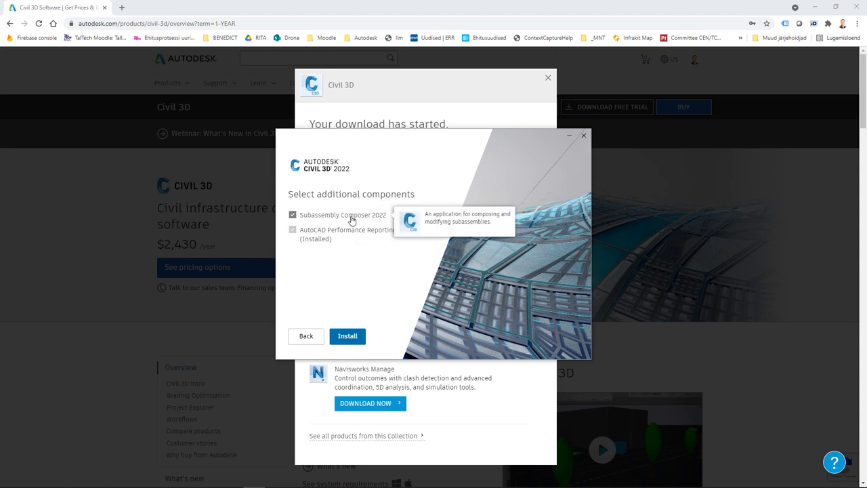
pyautogui.moveTo(369, 242)
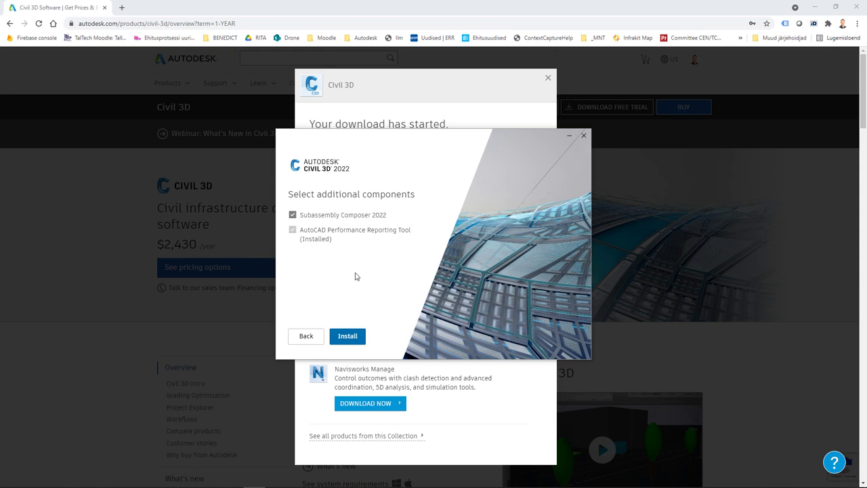
# Step: Show the hidden background programs in the system tray and close the installer and the Civil 3D download dialog without installing
pyautogui.moveTo(679, 485)
pyautogui.click(731, 478)
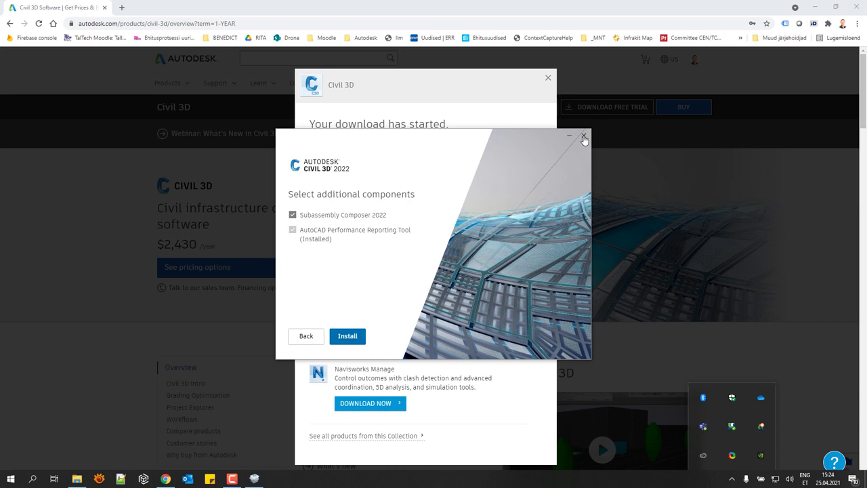
pyautogui.click(203, 240)
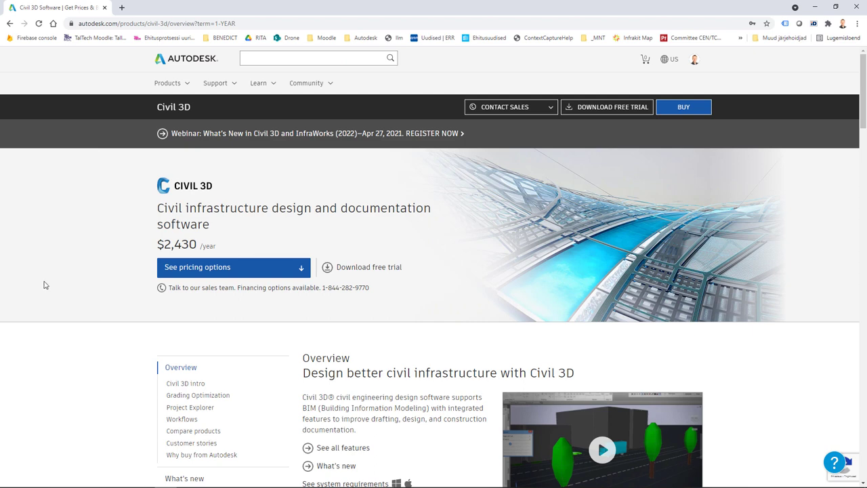
# Step: Open the Autodesk Account site manage.autodesk.com in a new browser tab
pyautogui.click(122, 8)
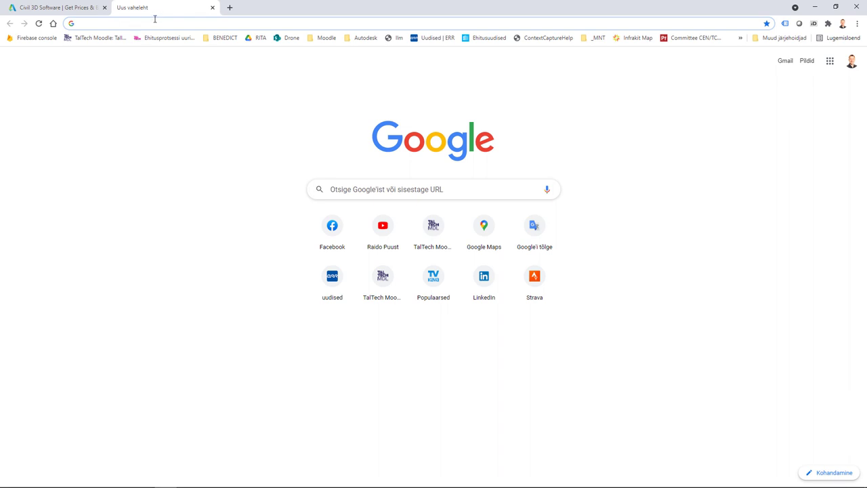
pyautogui.write('manage.autodesk.com')
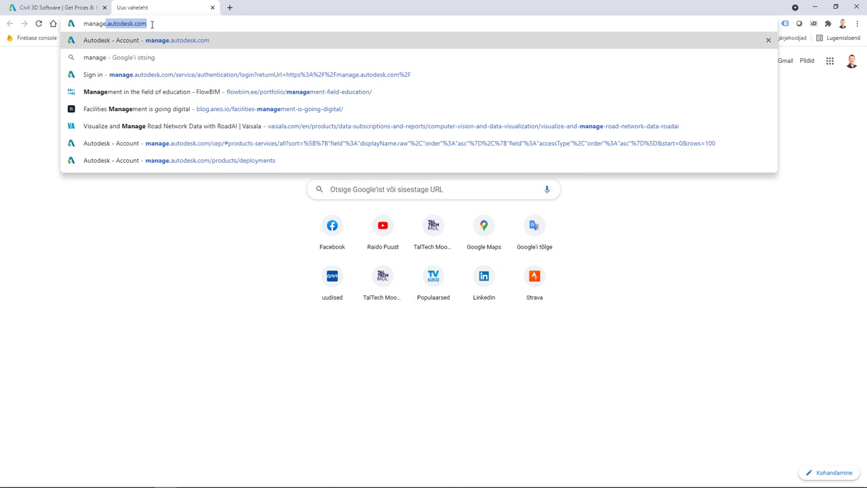
pyautogui.press('Return')
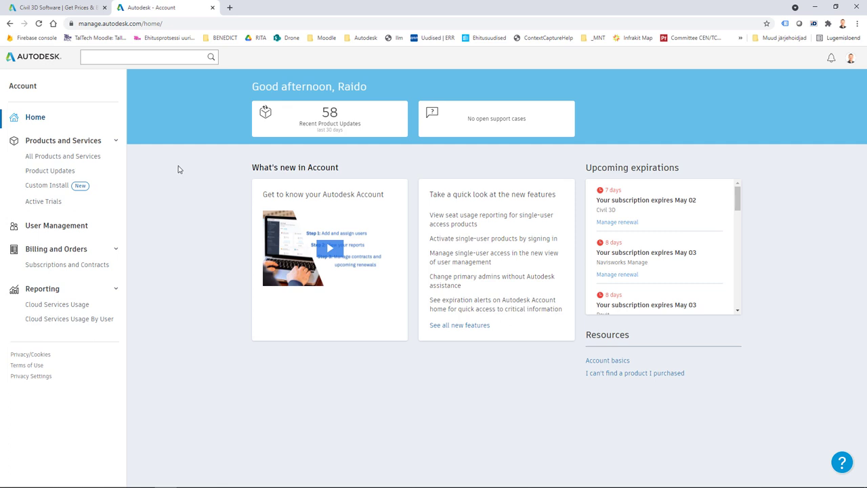
# Step: Find Civil 3D in the full list of products and services and open the downloads of its 2022 version
pyautogui.click(48, 158)
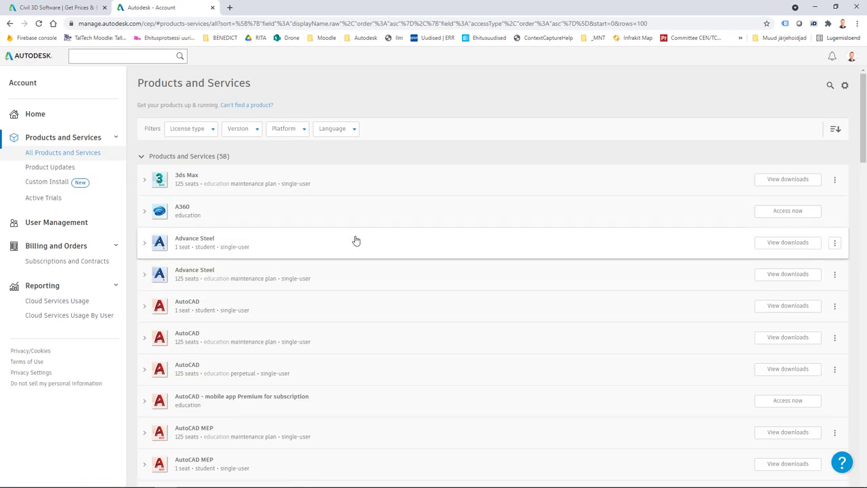
pyautogui.scroll(-3, 308, 265)
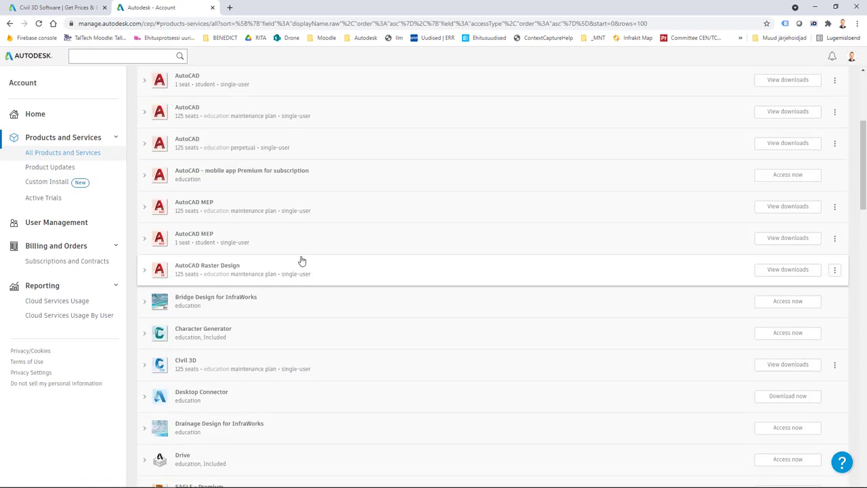
pyautogui.scroll(3, 303, 241)
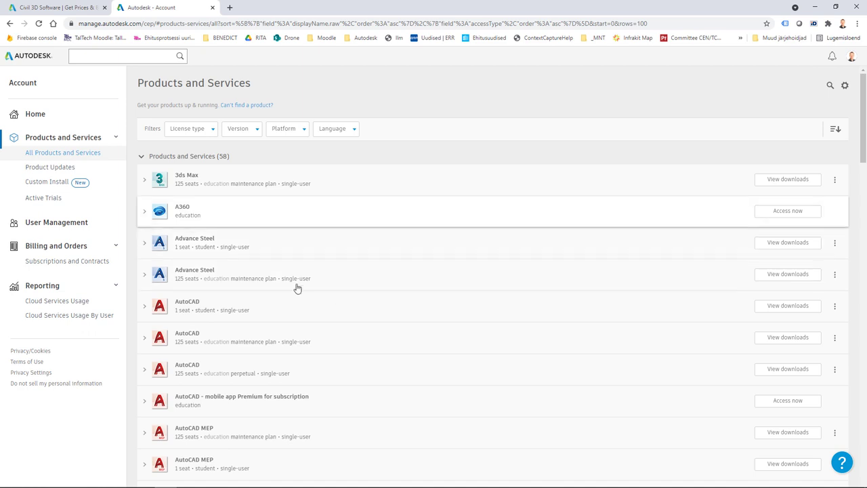
pyautogui.scroll(-4, 357, 406)
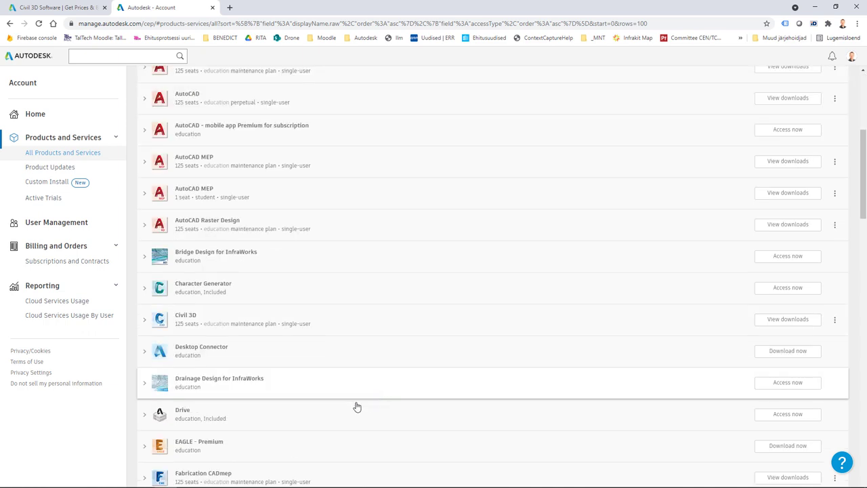
pyautogui.click(172, 322)
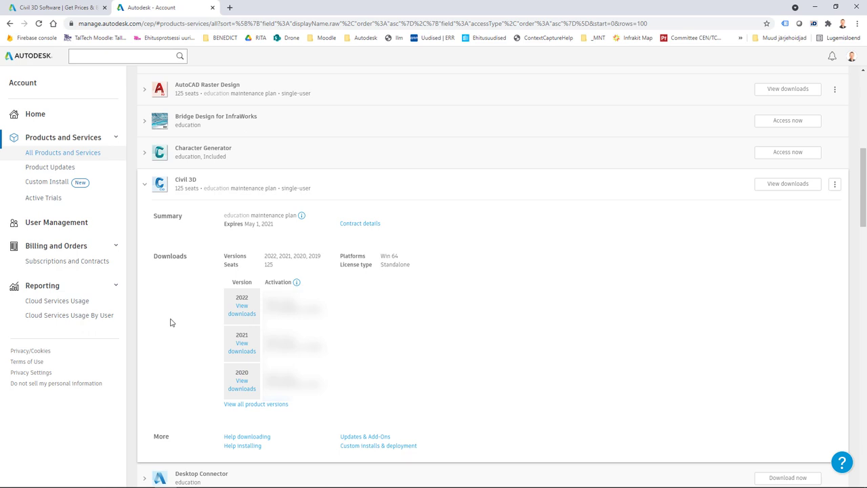
pyautogui.click(241, 309)
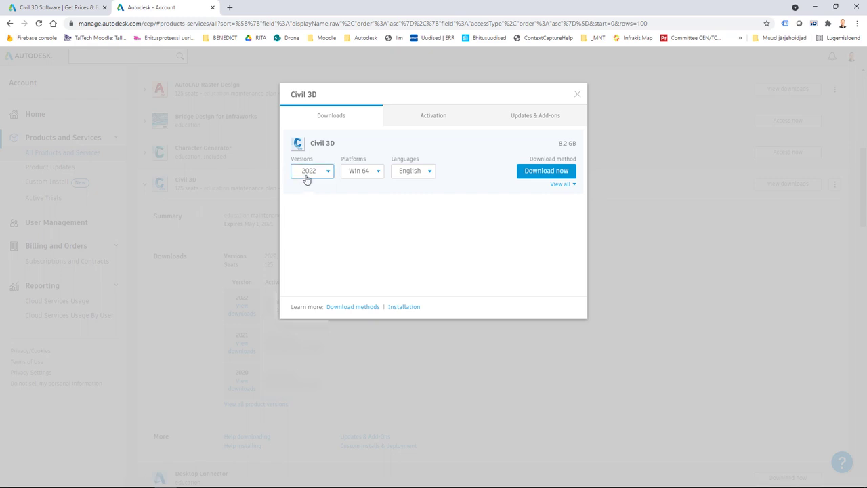
# Step: Keep English as the language, choose the Download Manager method for Civil 3D 2022 and allow Autodesk Download Manager to open
pyautogui.click(411, 172)
pyautogui.click(411, 172)
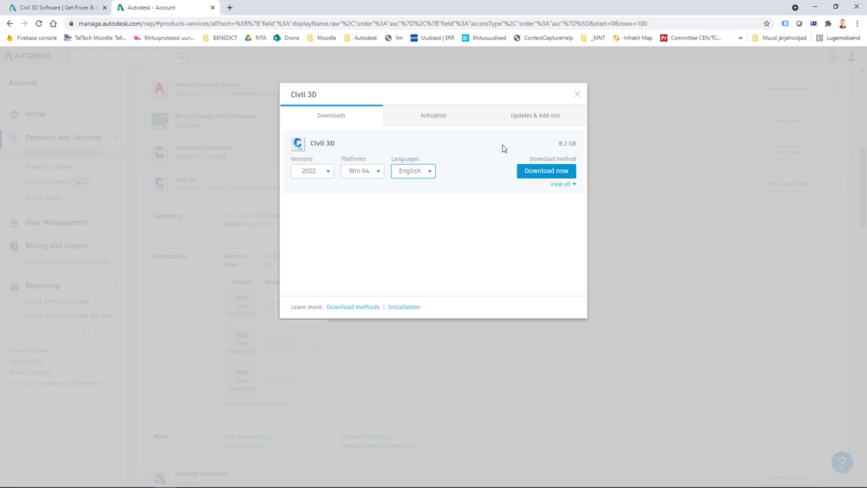
pyautogui.click(568, 189)
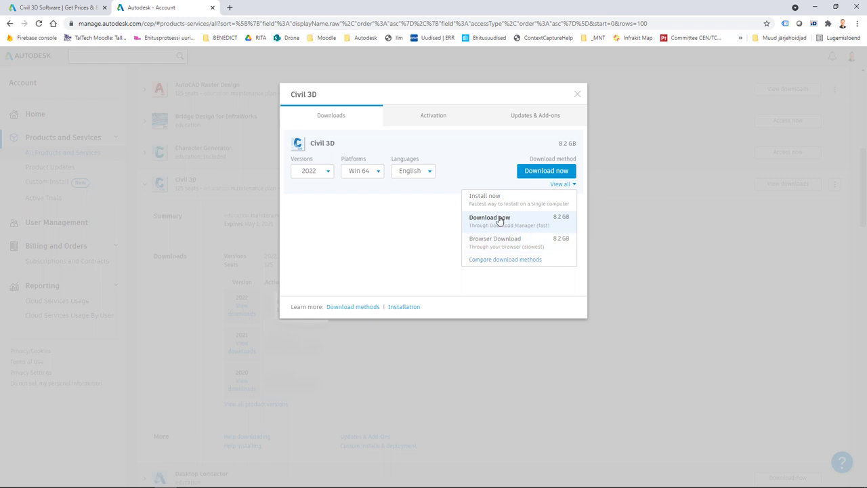
pyautogui.click(499, 220)
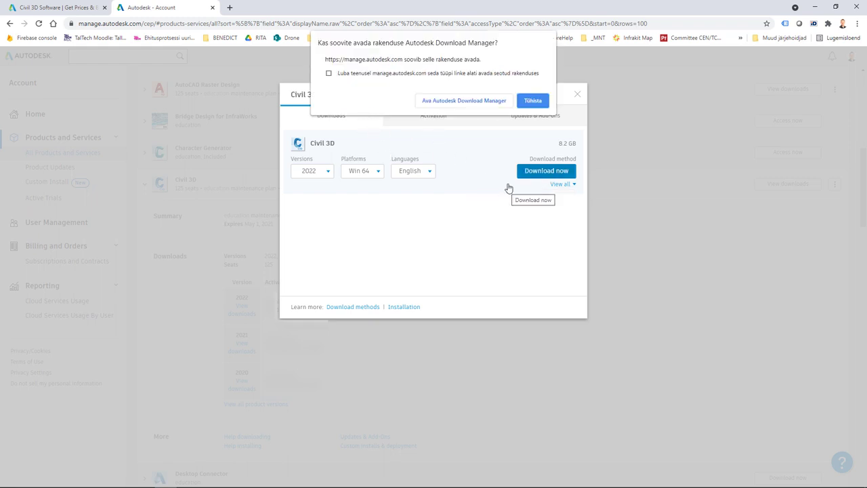
pyautogui.click(468, 102)
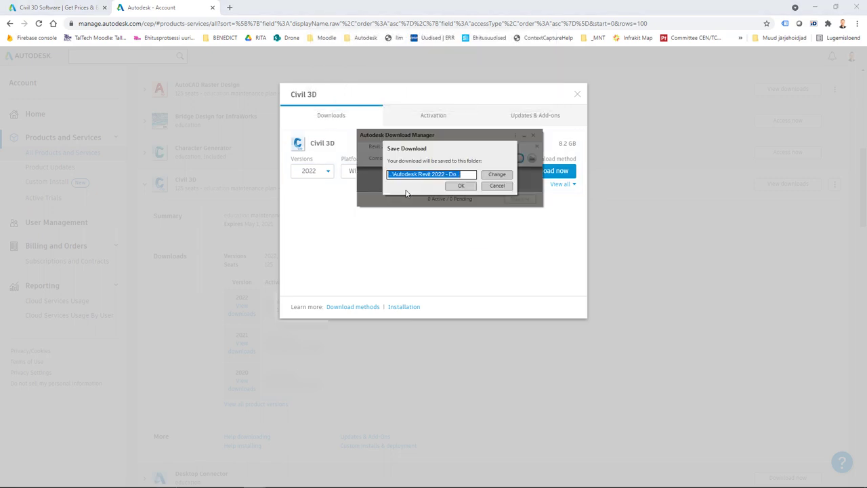
# Step: Create a folder named Autodesk Civil 3D 2022 inside install\Autodesk on drive C and choose it as the download location
pyautogui.click(499, 175)
pyautogui.click(411, 420)
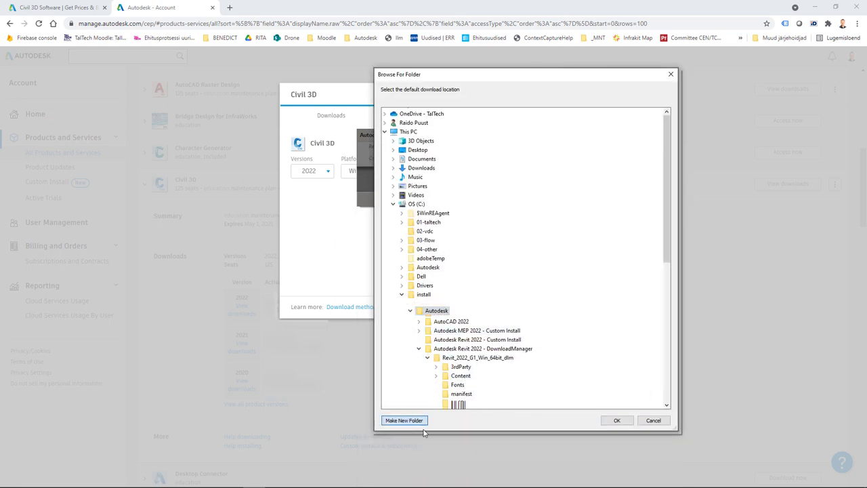
pyautogui.write('Autodesk Civil 3D 2022')
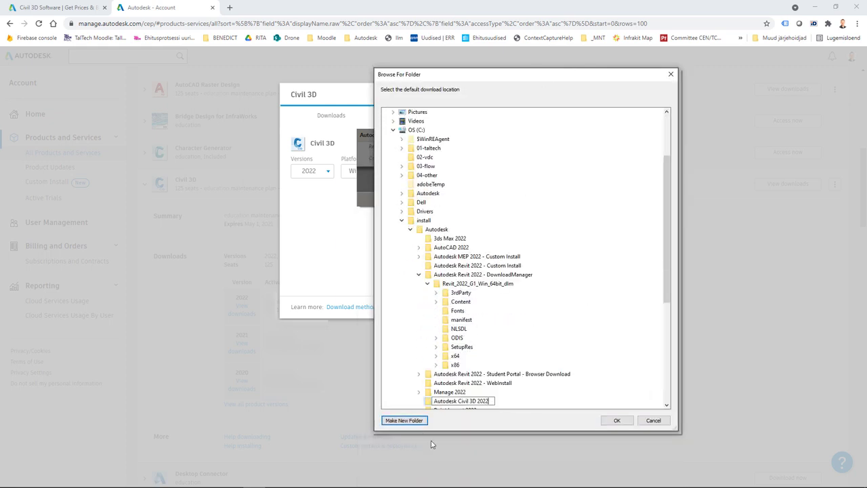
pyautogui.press('Return')
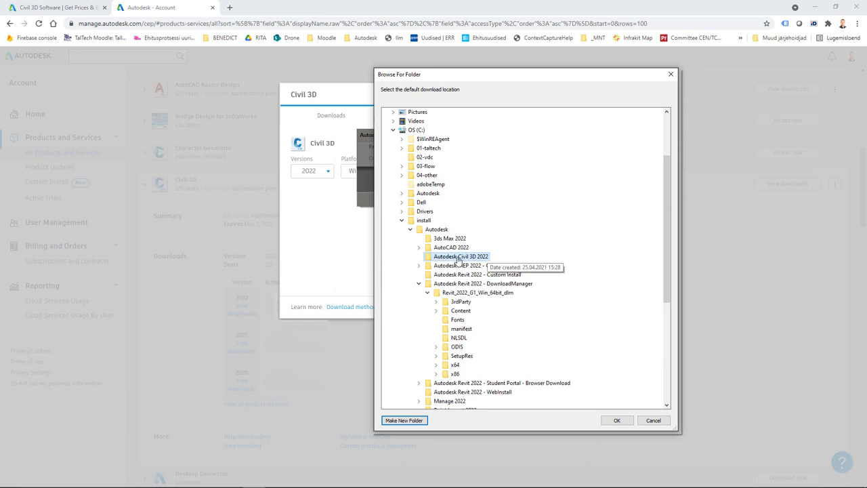
pyautogui.click(616, 419)
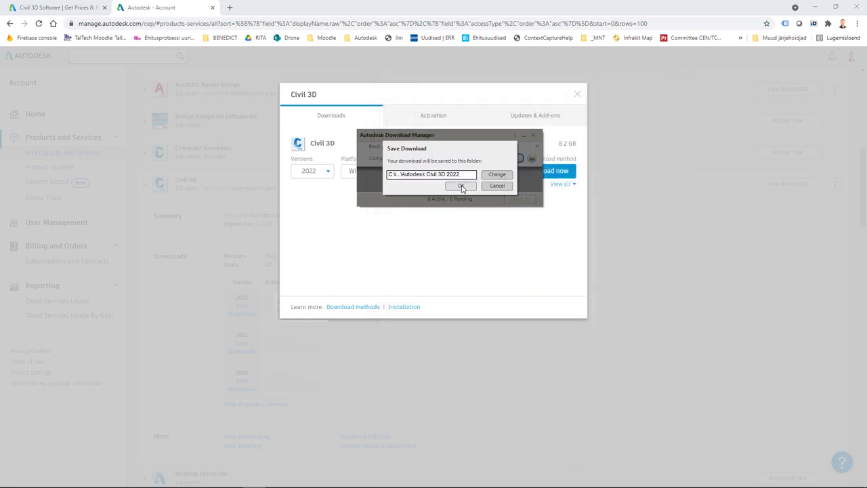
# Step: Start the Civil 3D download, leaving it running in the background, and dismiss the product's downloads dialog
pyautogui.click(461, 187)
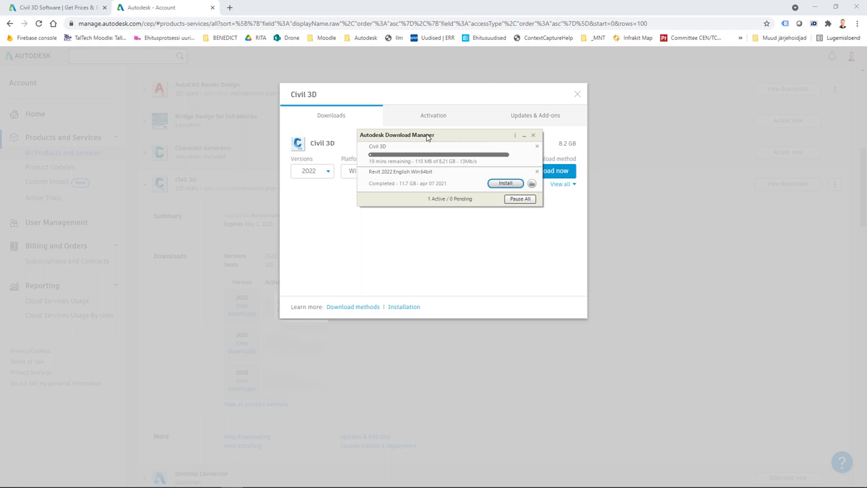
pyautogui.click(523, 136)
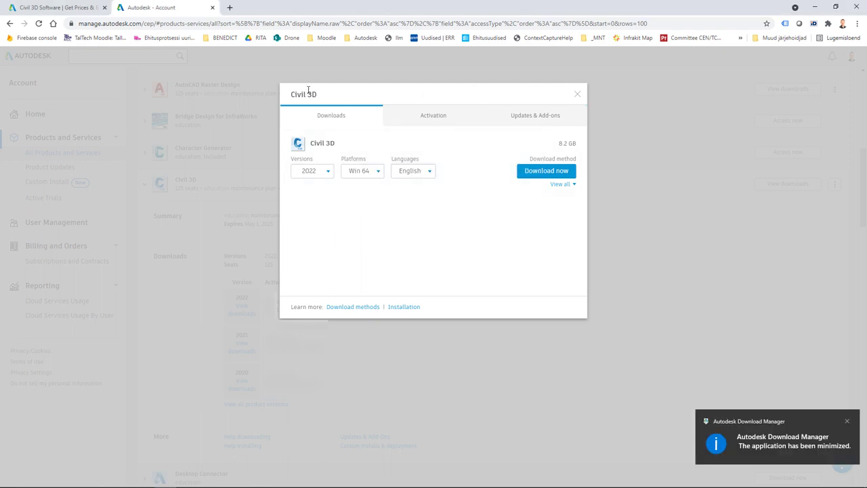
pyautogui.click(577, 95)
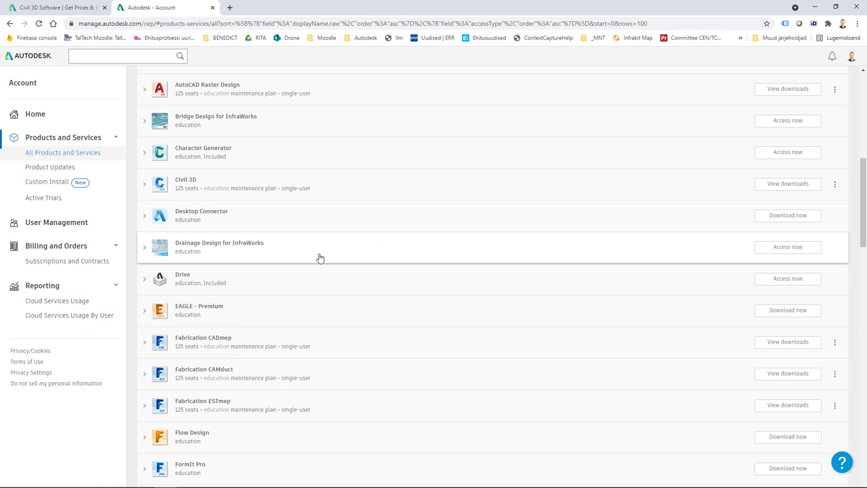
# Step: Begin a custom install with the Serial Number license type and add Civil 3D as the product
pyautogui.click(37, 186)
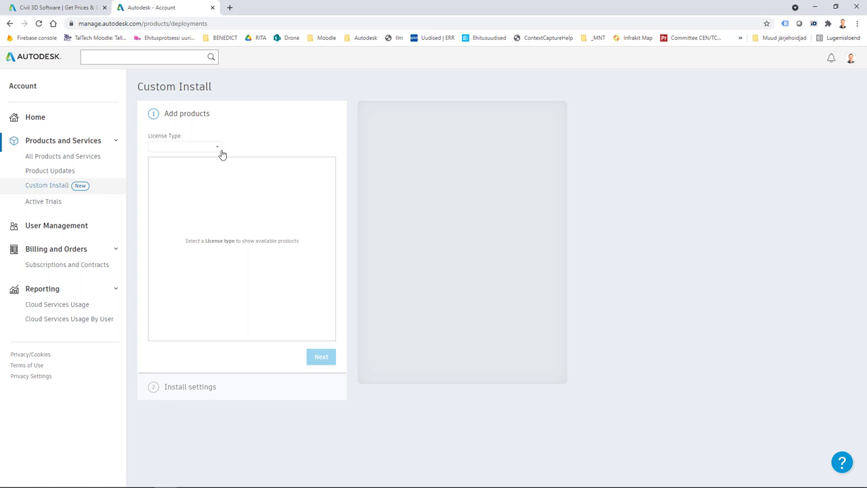
pyautogui.click(175, 149)
pyautogui.click(180, 163)
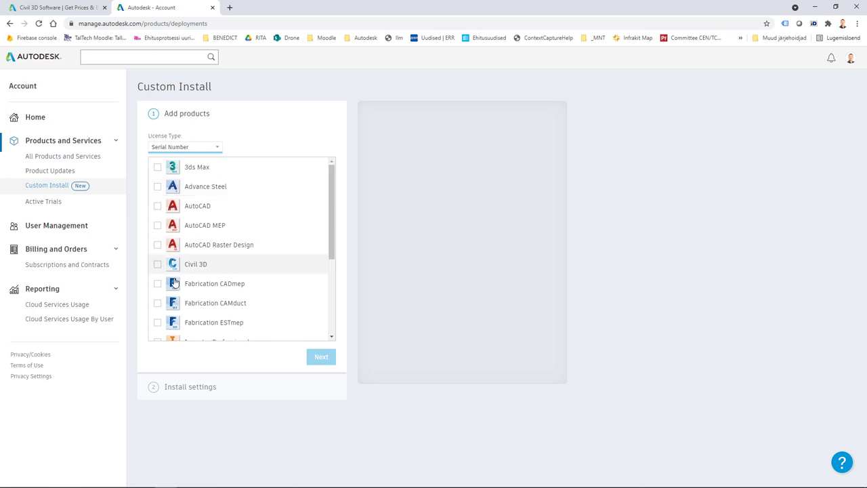
pyautogui.click(157, 264)
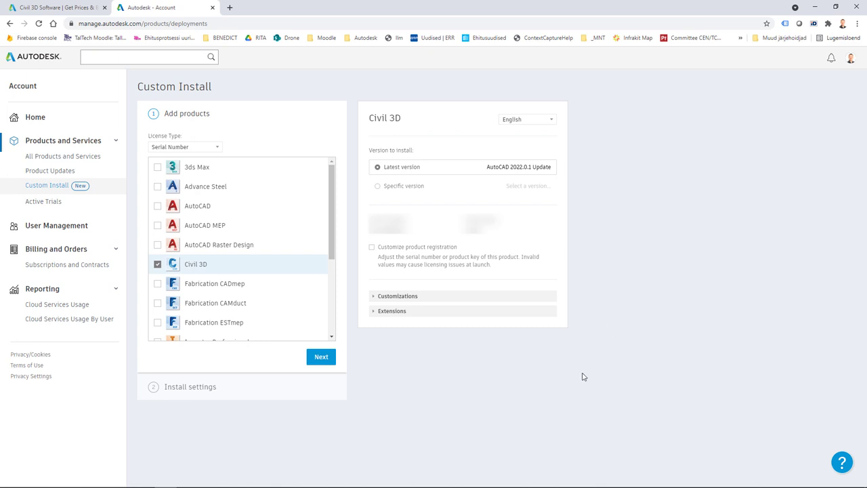
# Step: In the Civil 3D customizations, exclude the Civil 3D Imperial profile and enable the desktop shortcut for Civil 3D as AutoCAD
pyautogui.click(379, 296)
pyautogui.scroll(-3, 682, 245)
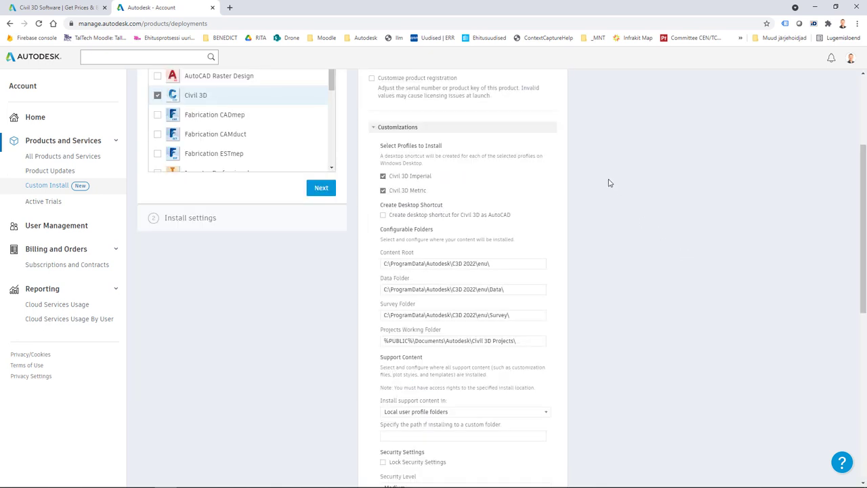
pyautogui.click(382, 177)
pyautogui.click(383, 215)
# Step: Review the remaining Civil 3D customizations and the list of available extensions for the custom install
pyautogui.scroll(-1, 497, 234)
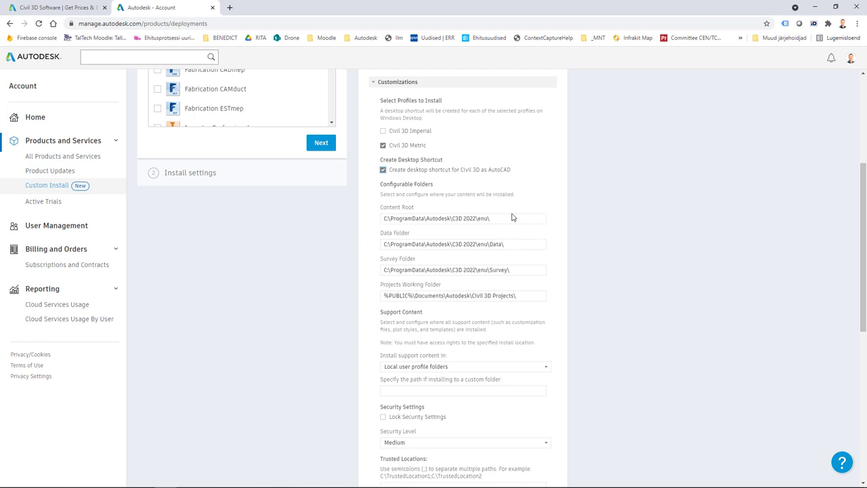
pyautogui.scroll(-5, 482, 367)
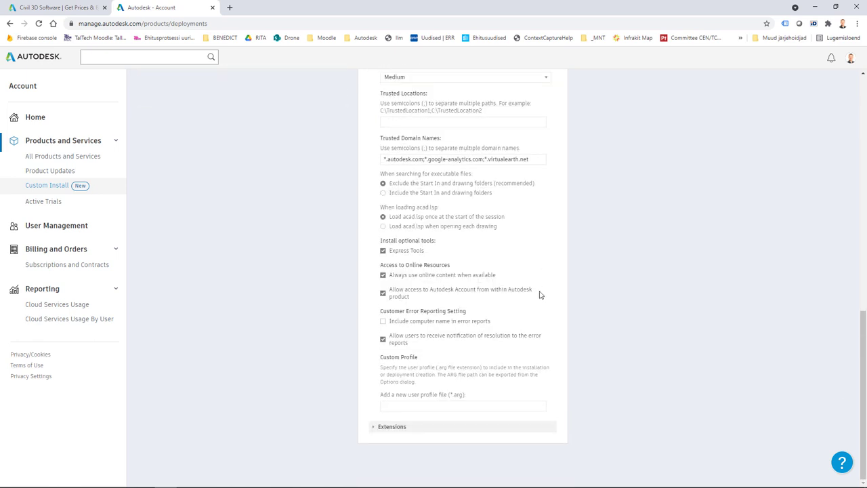
pyautogui.click(380, 429)
pyautogui.scroll(-2, 341, 400)
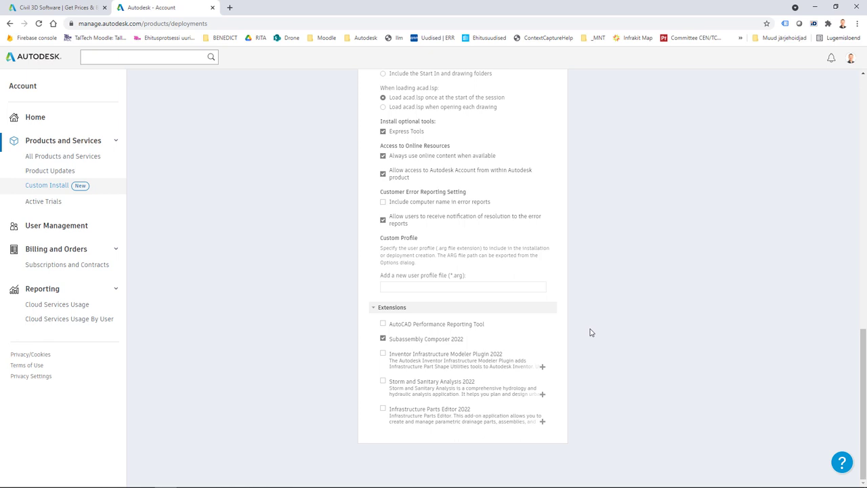
# Step: Open the Autodesk education site autodesk.com/education/home in a new browser tab
pyautogui.click(230, 8)
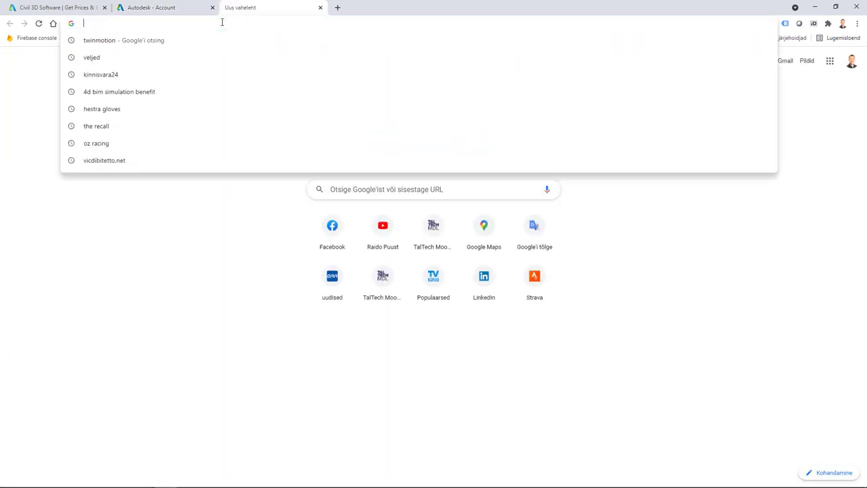
pyautogui.write('autodesk.')
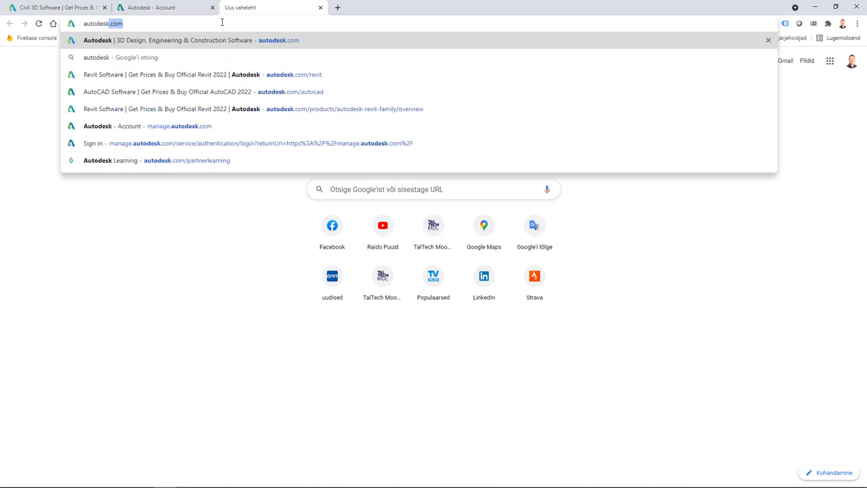
pyautogui.write('com/')
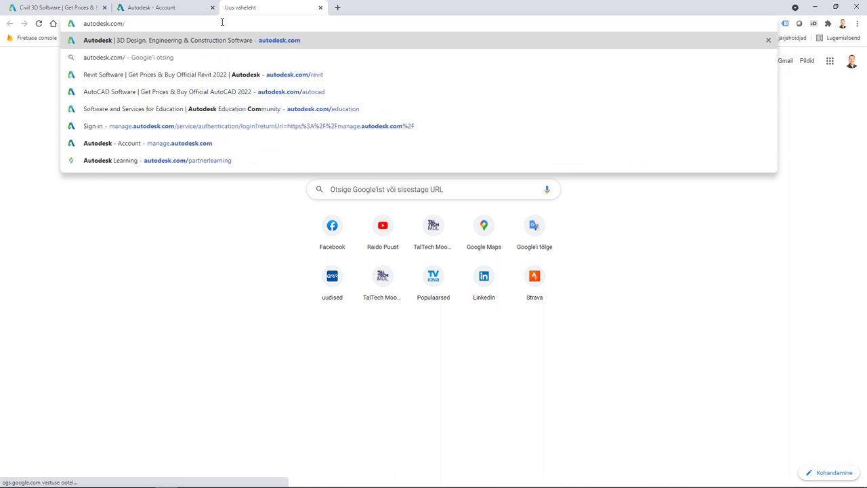
pyautogui.write('education/h')
pyautogui.press('Return')
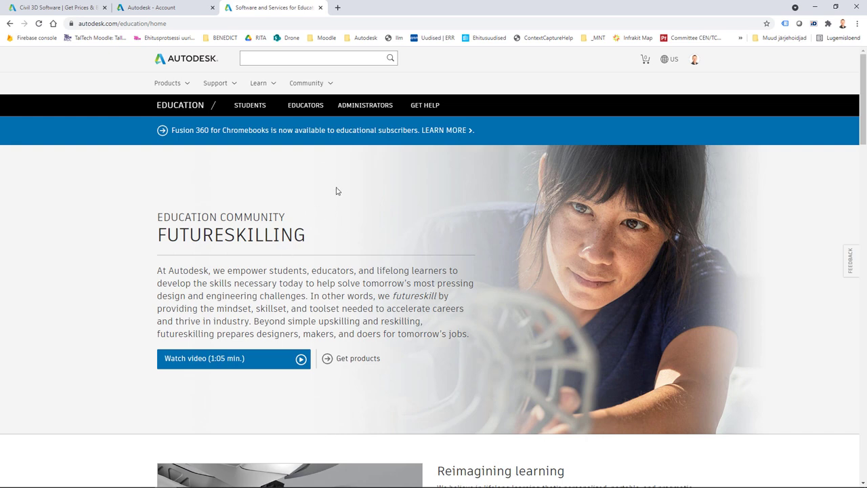
# Step: Go to the resources for educators and open the education plan's product catalog
pyautogui.click(306, 108)
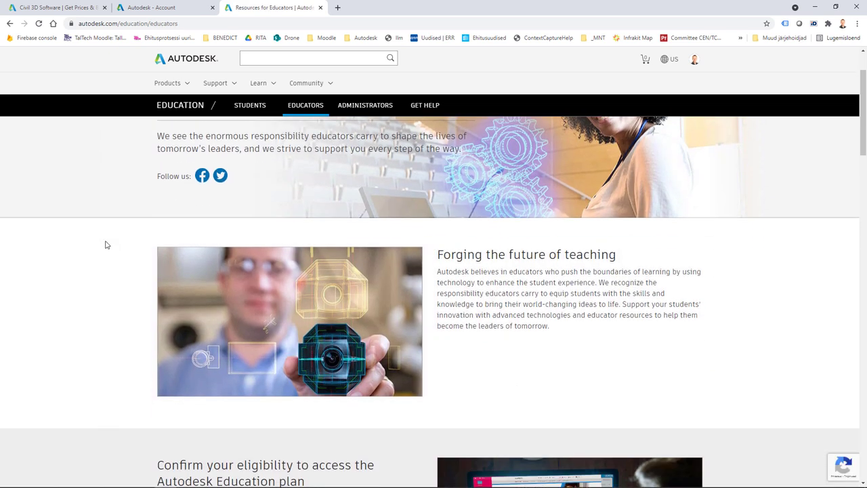
pyautogui.scroll(-5, 106, 244)
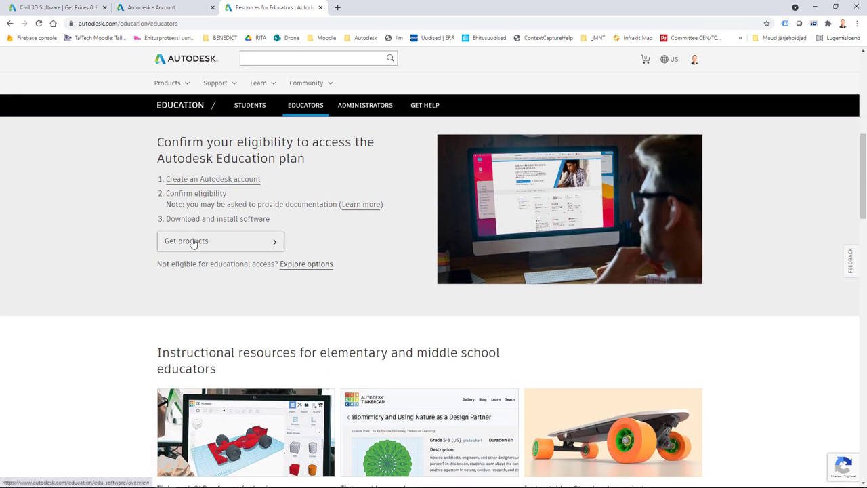
pyautogui.click(193, 242)
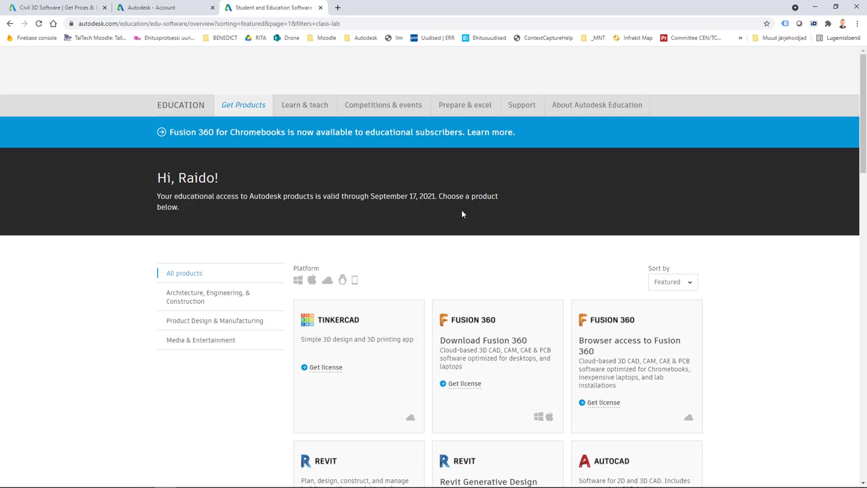
# Step: Find the main Civil 3D product in the education catalog and request its license
pyautogui.scroll(-4, 146, 336)
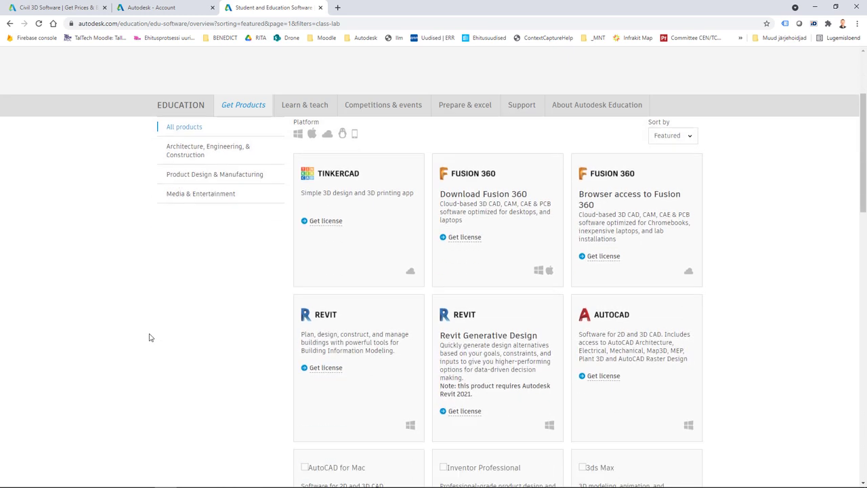
pyautogui.scroll(-5, 151, 335)
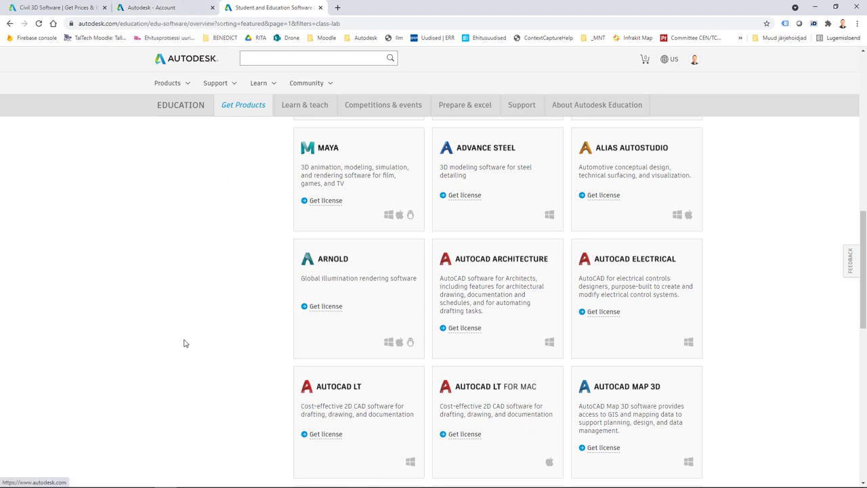
pyautogui.scroll(-7, 183, 343)
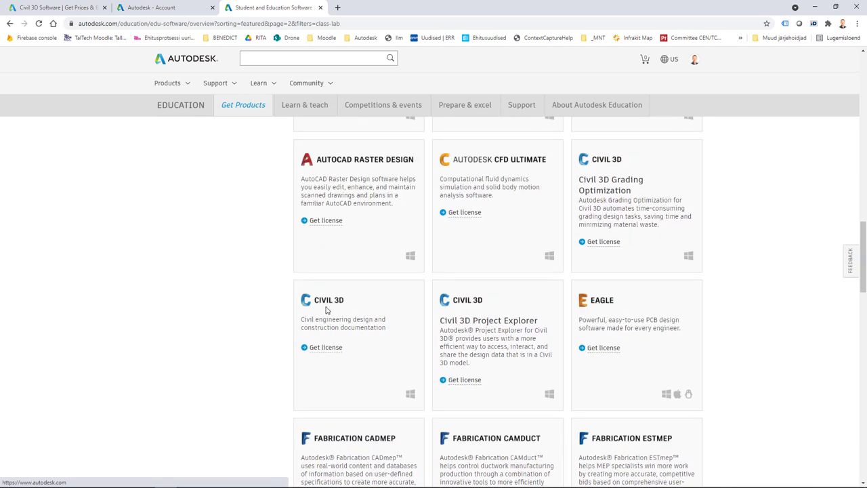
pyautogui.click(326, 353)
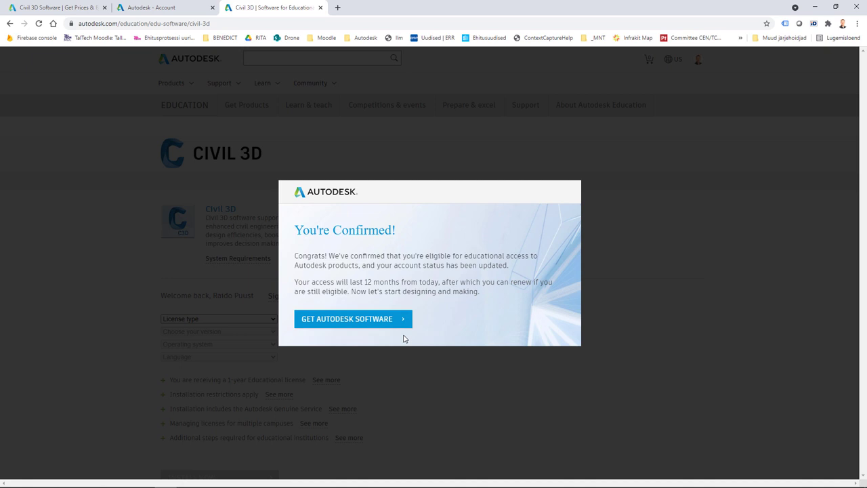
# Step: Configure the Civil 3D education license as School: Deploy without network server, version AutoCAD Civil 3D 2022, Windows 64-bit, English
pyautogui.click(267, 337)
pyautogui.click(174, 322)
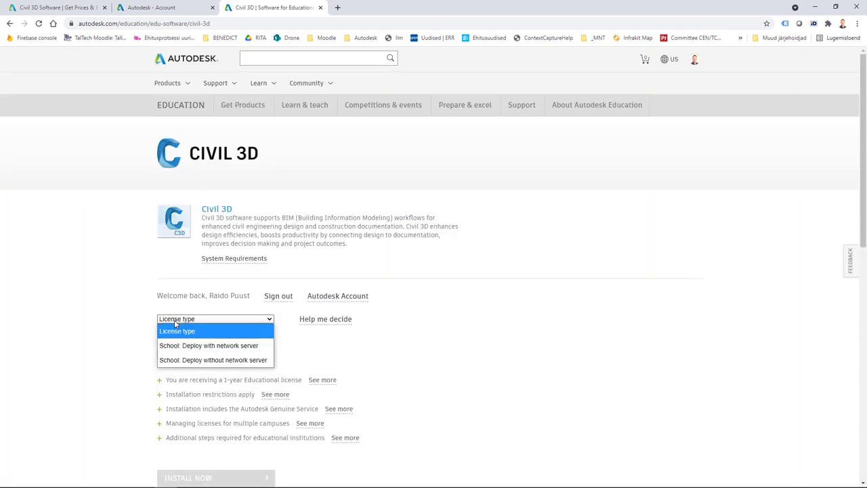
pyautogui.click(245, 365)
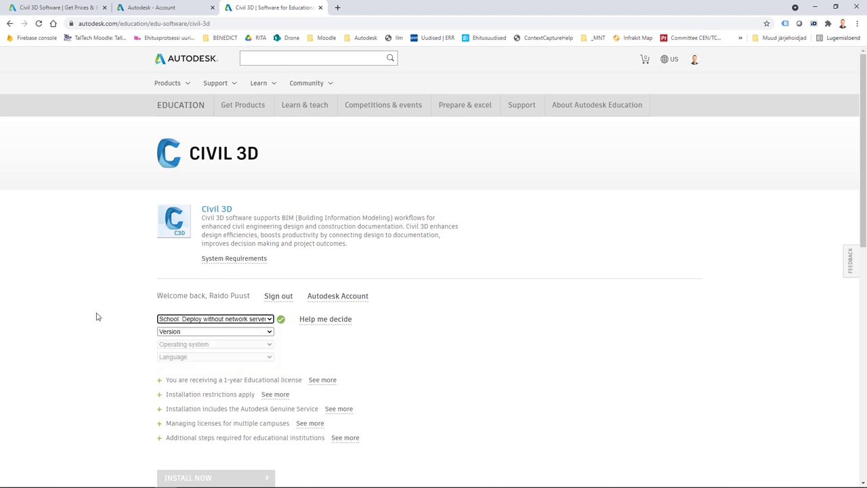
pyautogui.click(174, 331)
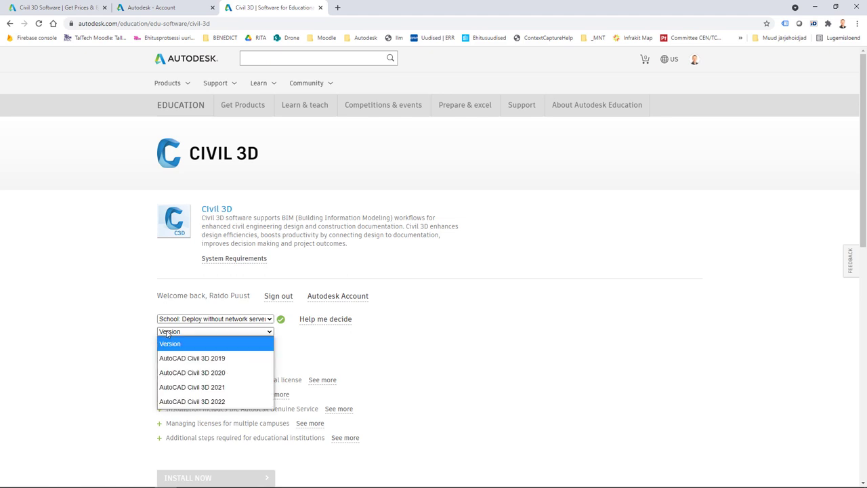
pyautogui.click(183, 403)
pyautogui.click(184, 344)
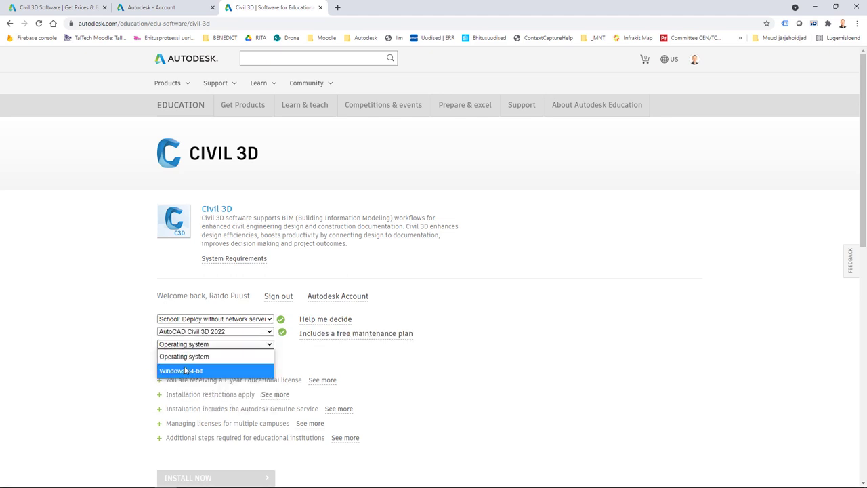
pyautogui.click(185, 371)
pyautogui.click(189, 356)
pyautogui.click(182, 244)
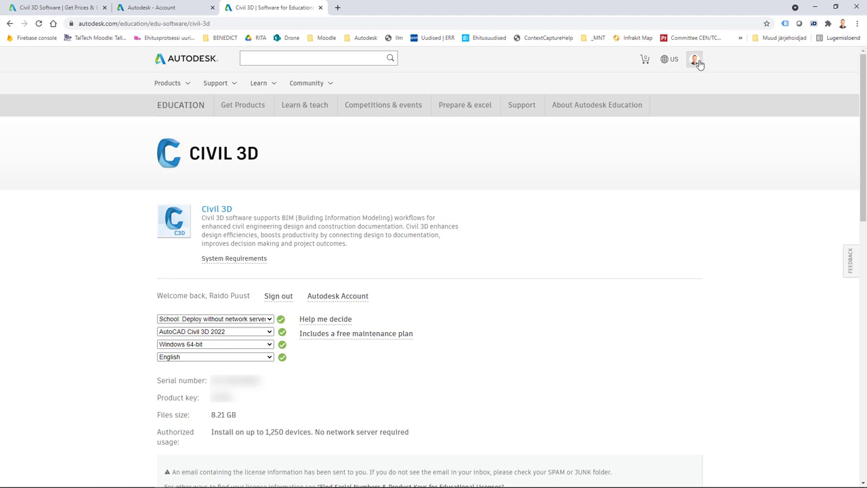
# Step: Show the available download methods for the configured Civil 3D license
pyautogui.scroll(-5, 507, 294)
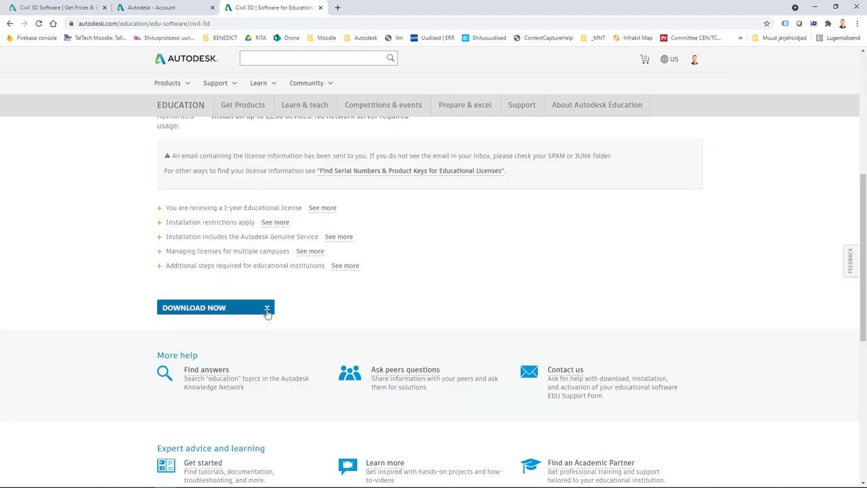
pyautogui.click(266, 310)
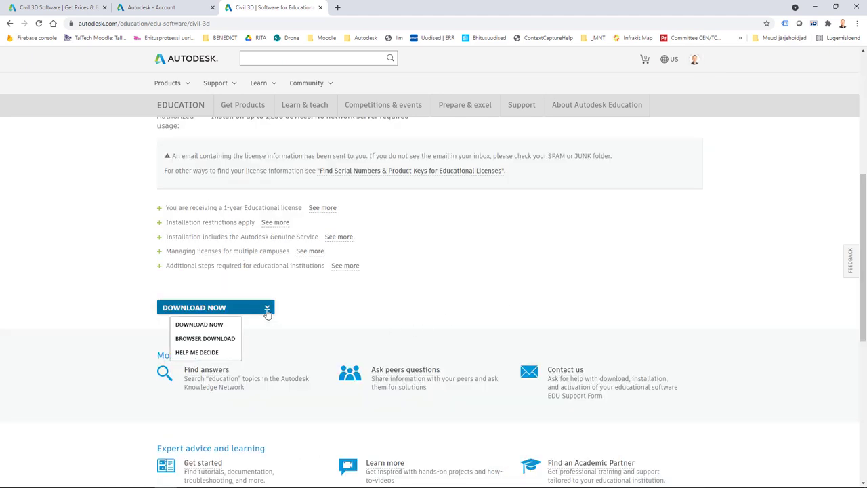
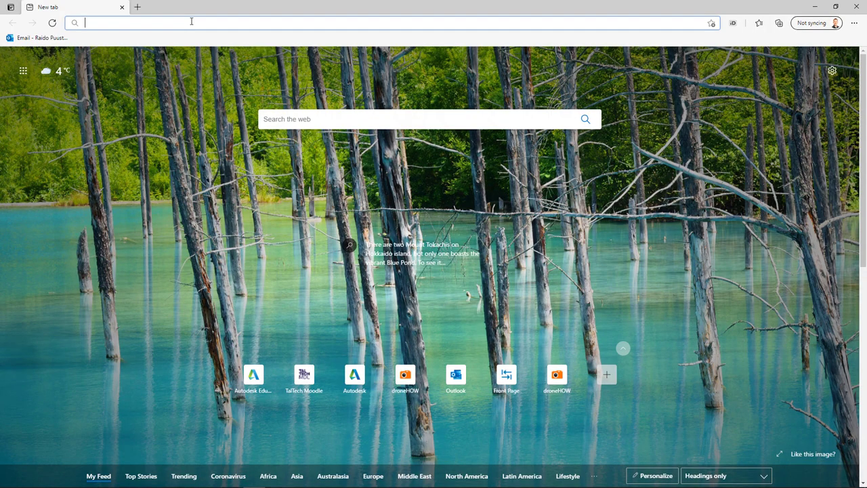
# Step: Open the Autodesk education site autodesk.com/education in the Microsoft Edge browser
pyautogui.write('autodesk.com/education')
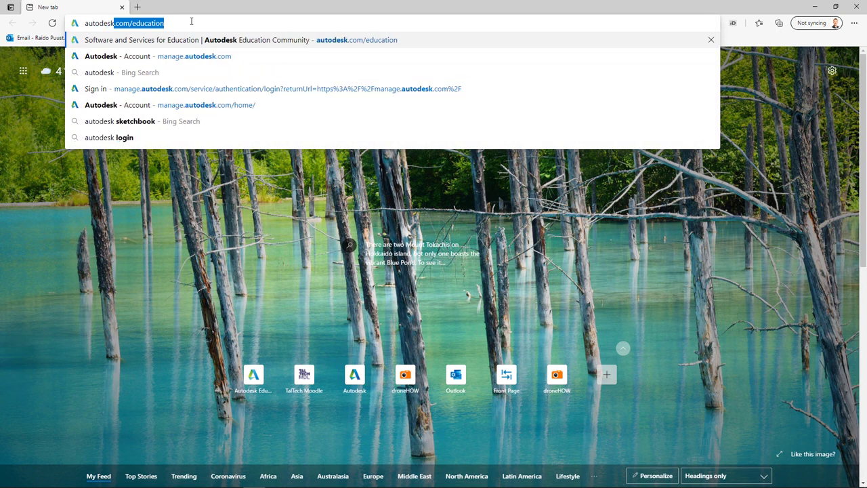
pyautogui.press('Right')
pyautogui.press('Return')
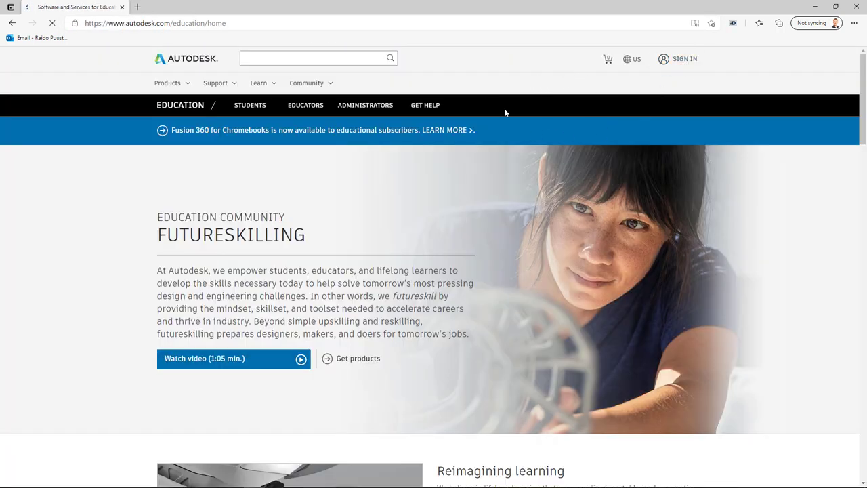
# Step: Sign in to the Autodesk education site with the student account's e-mail address
pyautogui.write('raido')
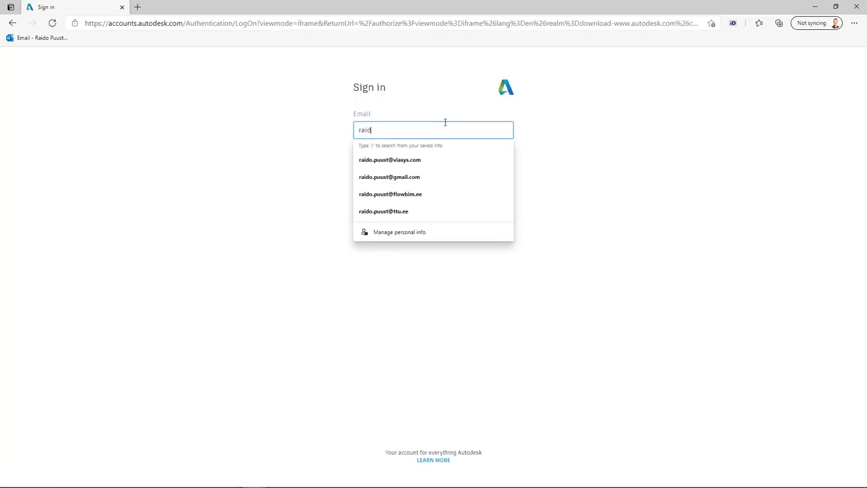
pyautogui.write('p')
pyautogui.press('Return')
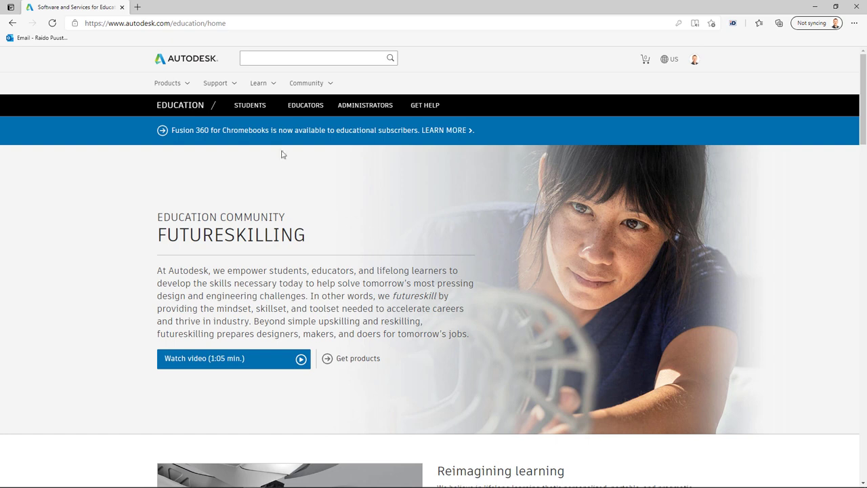
# Step: Go to the resources for students and open the education plan's product catalog
pyautogui.click(252, 105)
pyautogui.scroll(-3, 89, 313)
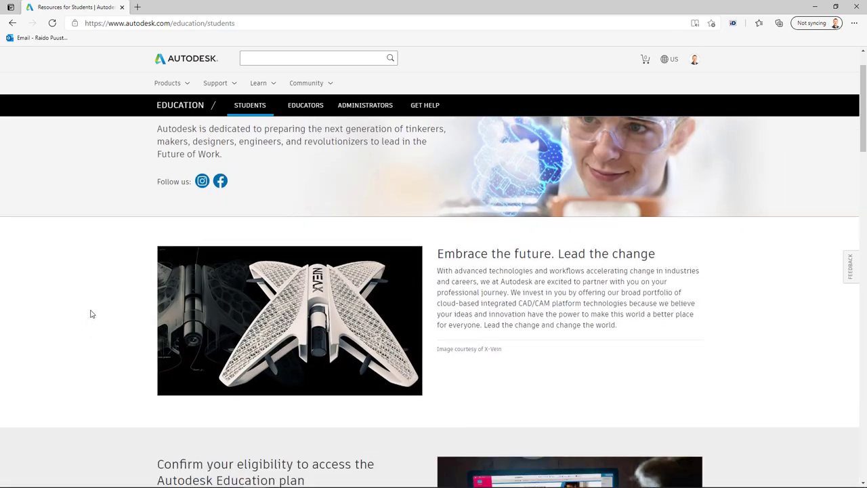
pyautogui.scroll(-2, 92, 305)
pyautogui.scroll(1, 93, 300)
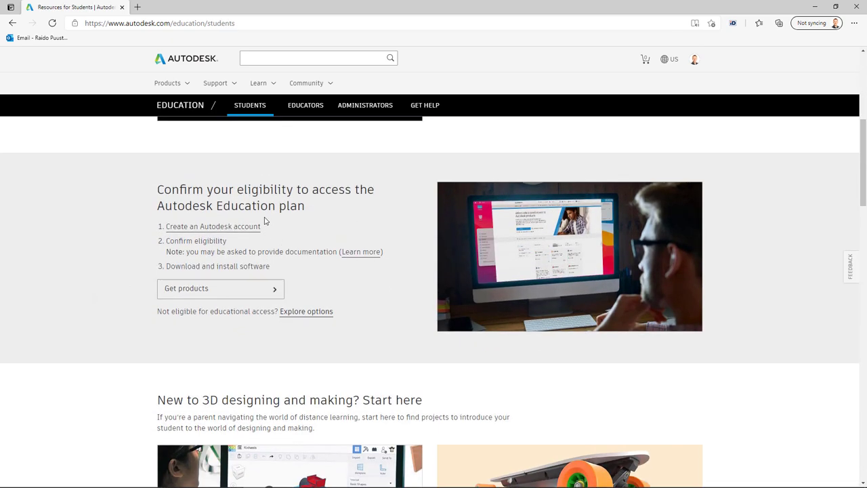
pyautogui.click(188, 290)
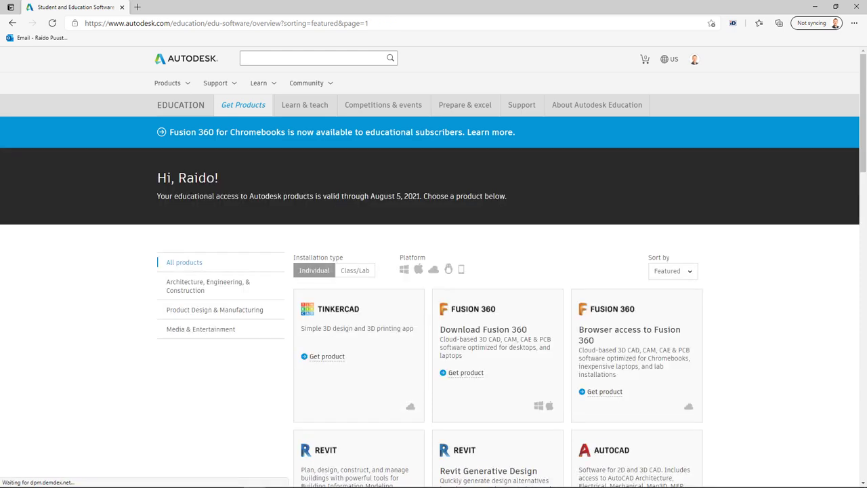
# Step: Find the main Civil 3D product in the catalog, request it and show its installation options
pyautogui.scroll(-5, 93, 319)
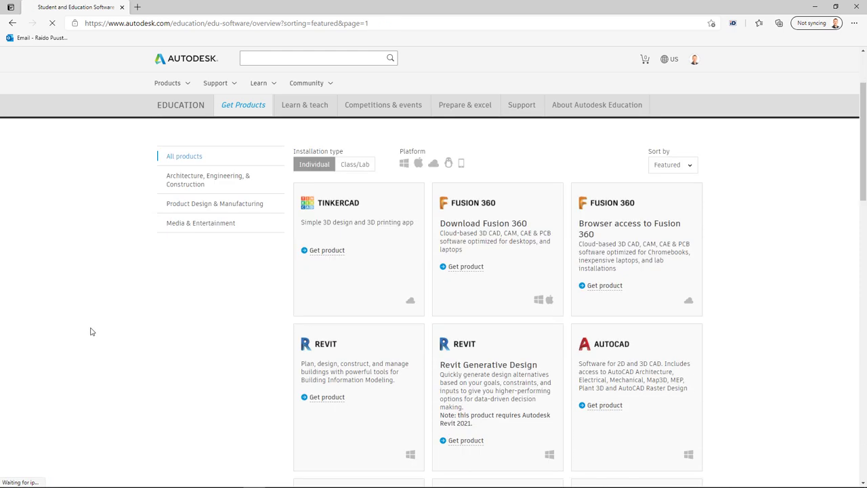
pyautogui.scroll(-8, 93, 329)
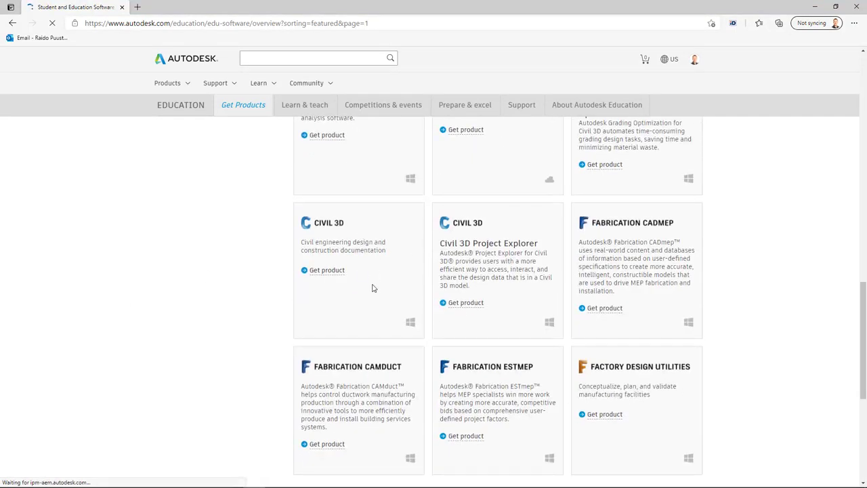
pyautogui.click(329, 273)
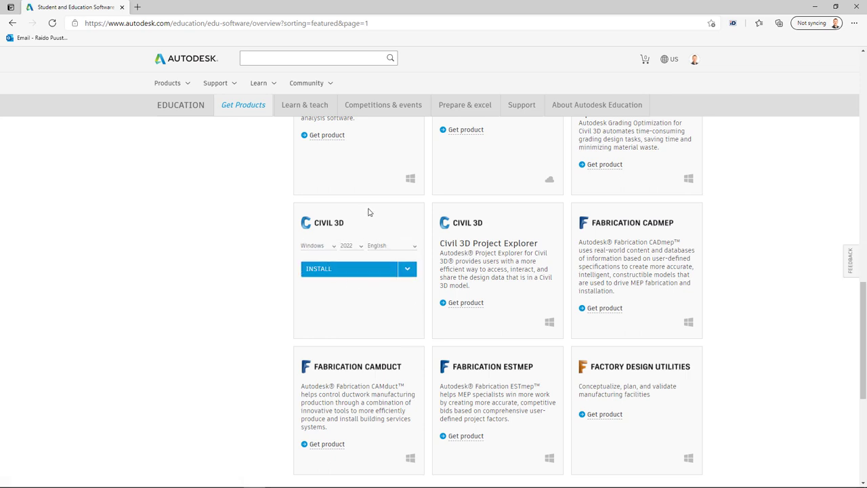
pyautogui.click(407, 270)
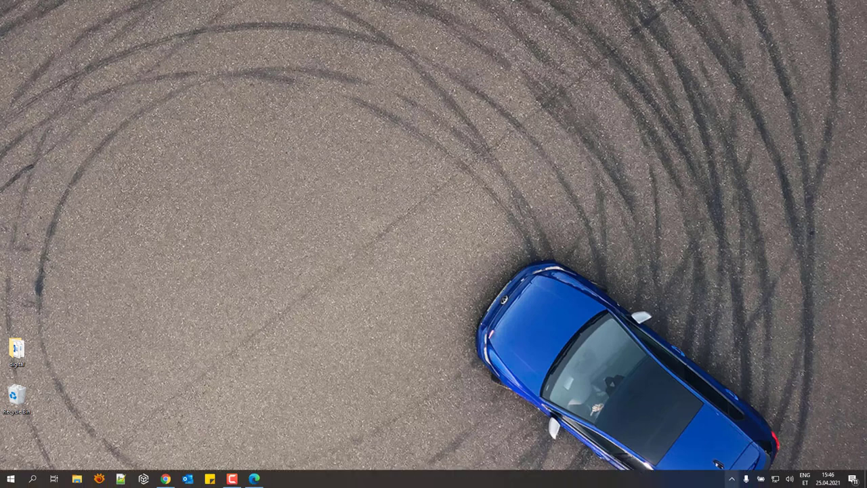
# Step: Open Autodesk Download Manager from the Windows desktop to check the Civil 3D download progress
pyautogui.click(731, 479)
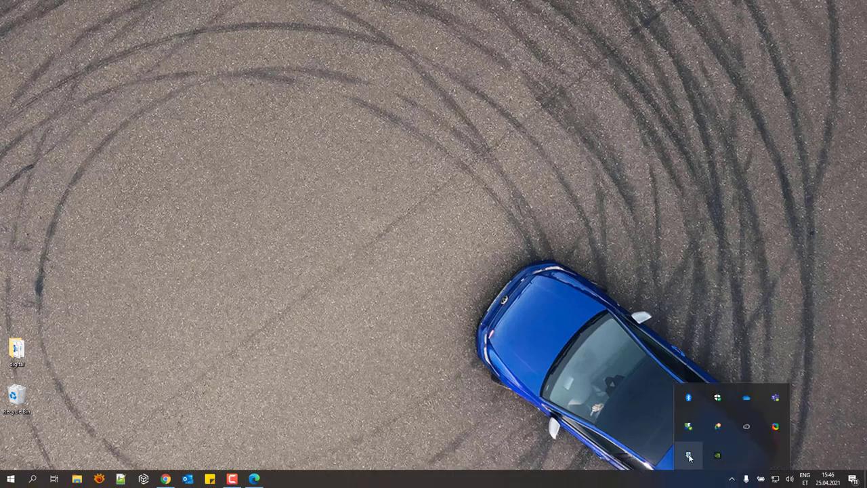
pyautogui.rightClick(689, 457)
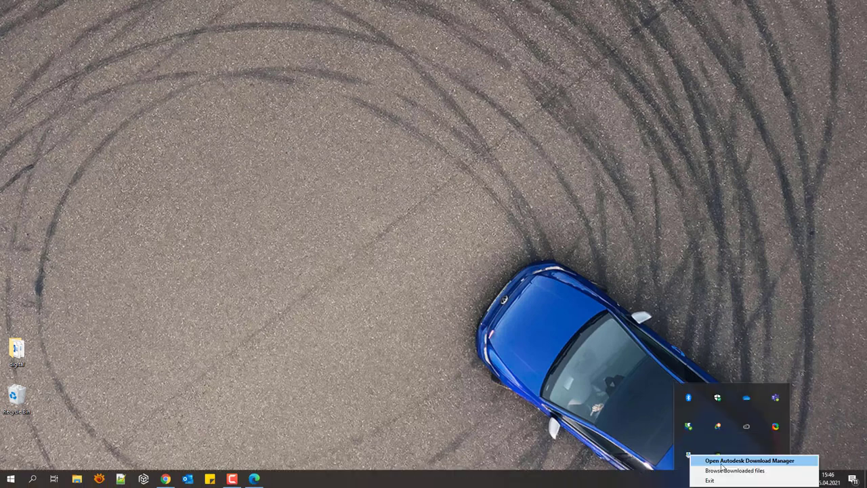
pyautogui.click(772, 461)
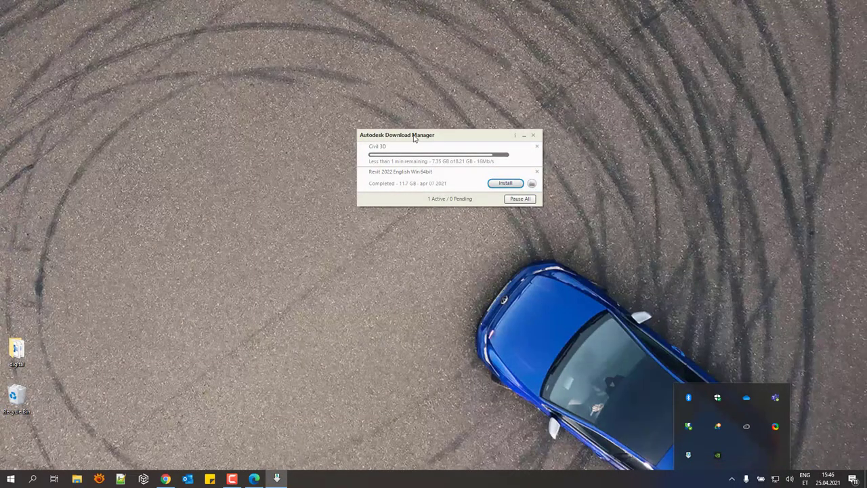
pyautogui.click(440, 133)
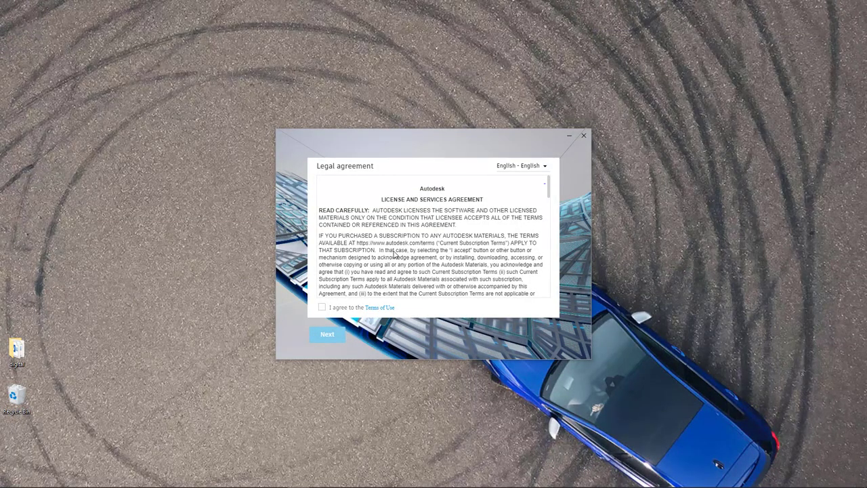
# Step: Accept the installer's Terms of Use and continue to the additional components, keeping the install location C:\Program Files\Autodesk
pyautogui.click(322, 307)
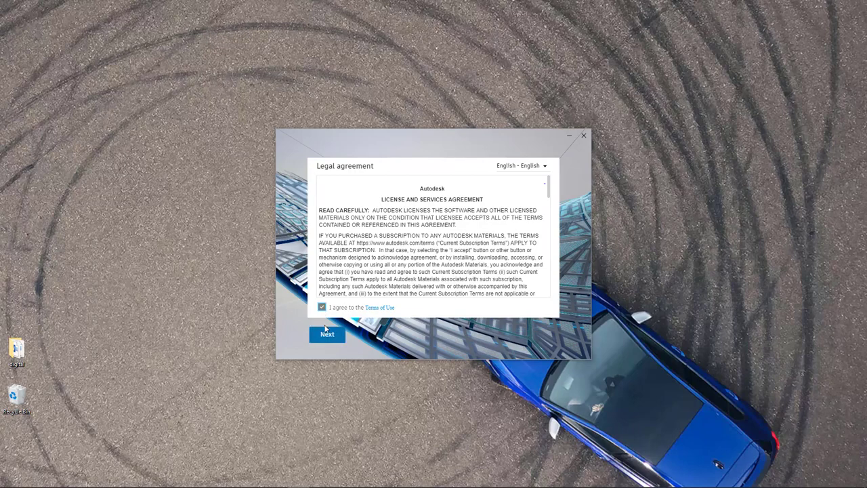
pyautogui.click(546, 164)
pyautogui.click(544, 168)
pyautogui.click(326, 335)
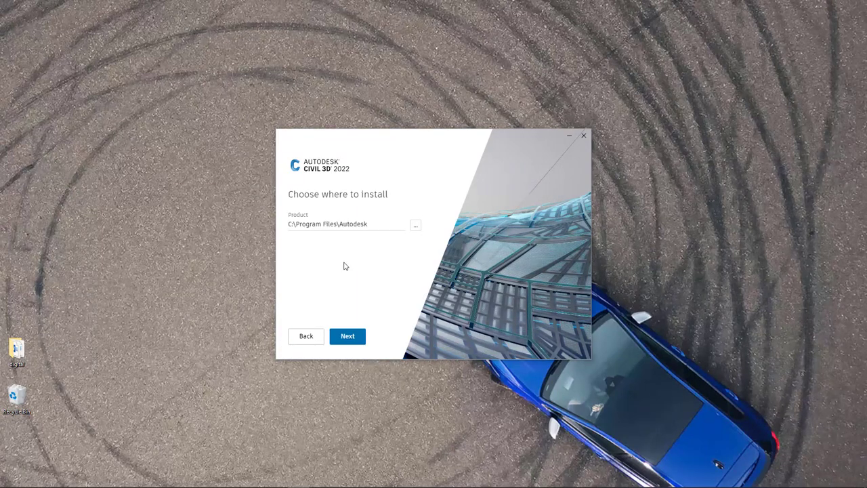
pyautogui.click(348, 337)
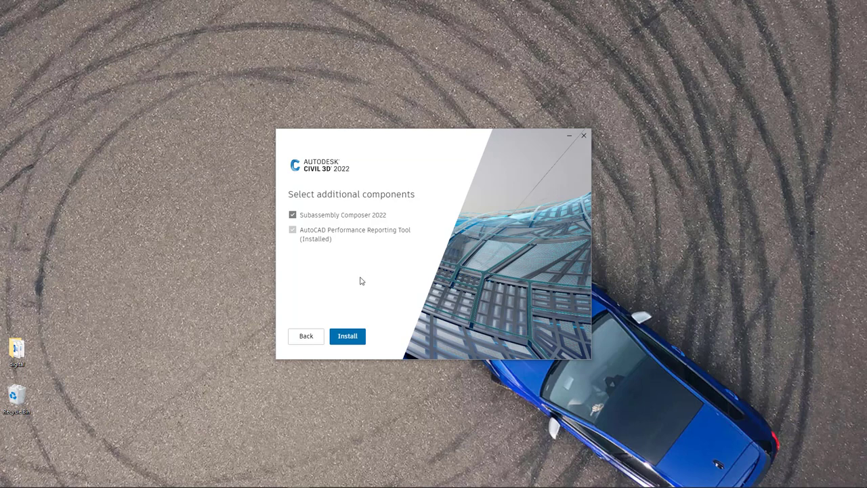
# Step: Switch to File Explorer and check the properties of the Autodesk_Civil_3D_2022_English_Win_64bit_dlm folder
pyautogui.moveTo(319, 245)
pyautogui.hotkey('alt', 'Tab')
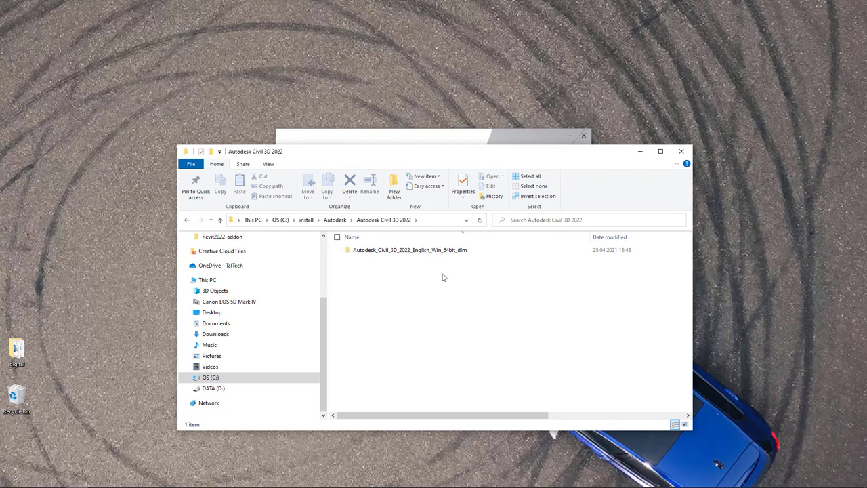
pyautogui.rightClick(415, 252)
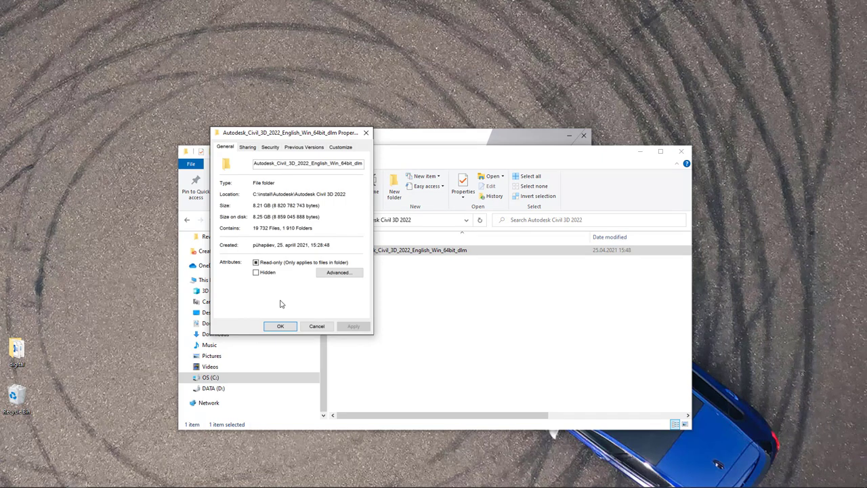
pyautogui.click(315, 327)
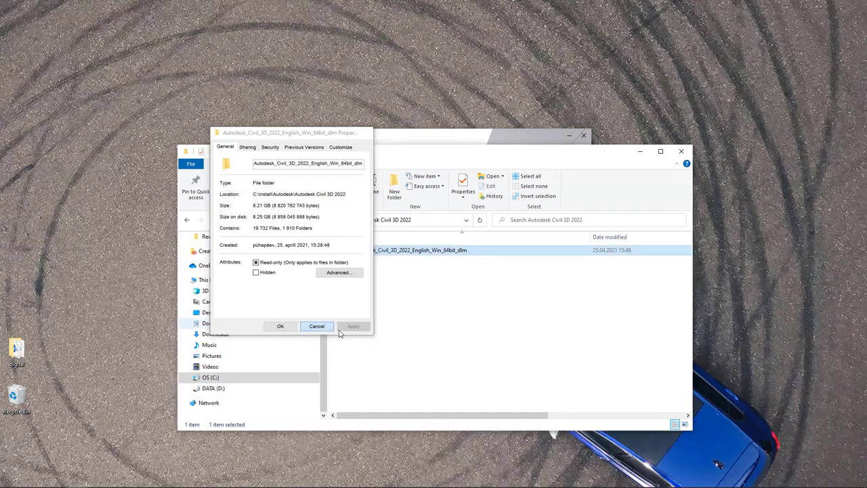
pyautogui.click(425, 312)
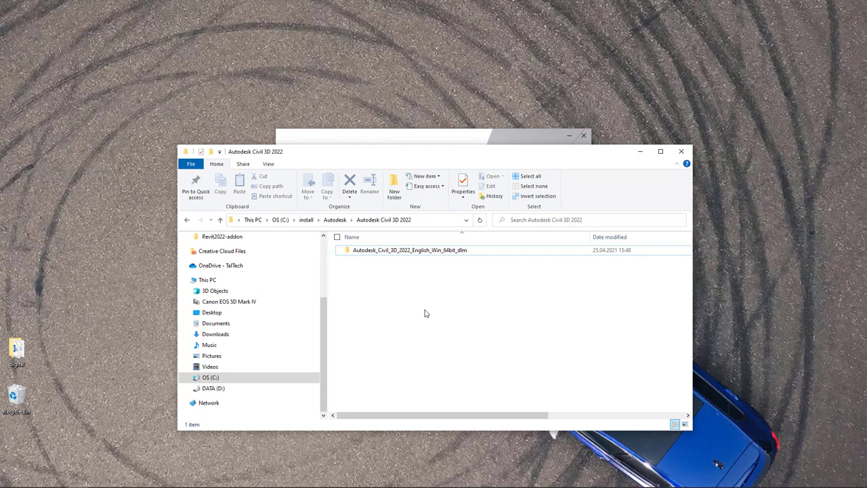
# Step: Open the Autodesk_Civil_3D_2022_English_Win_64bit_dlm folder and select its Setup.exe file
pyautogui.moveTo(434, 159); pyautogui.dragTo(431, 388)
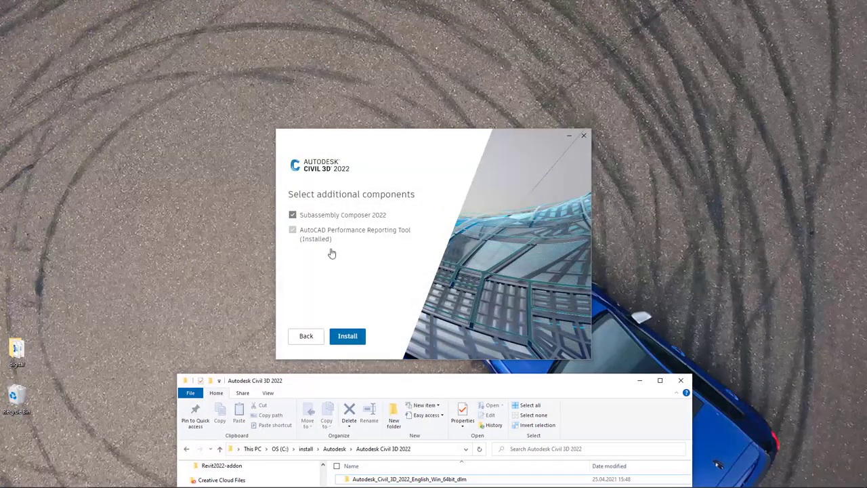
pyautogui.moveTo(462, 384); pyautogui.dragTo(453, 108)
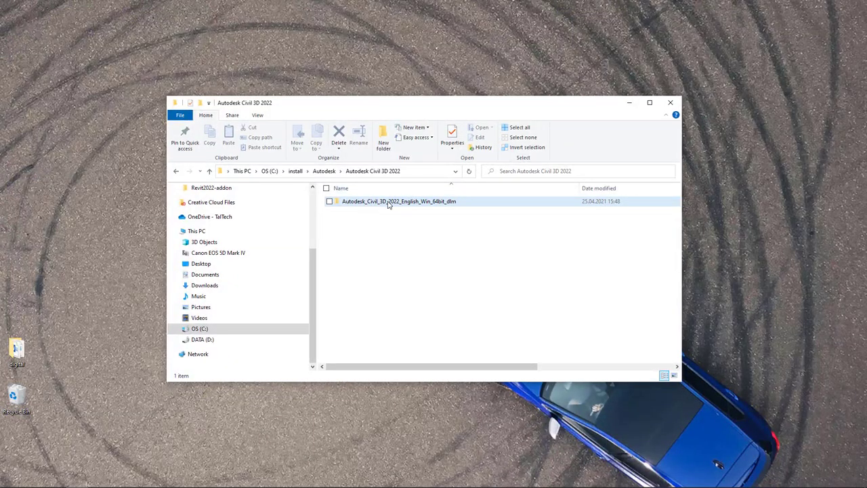
pyautogui.moveTo(388, 205)
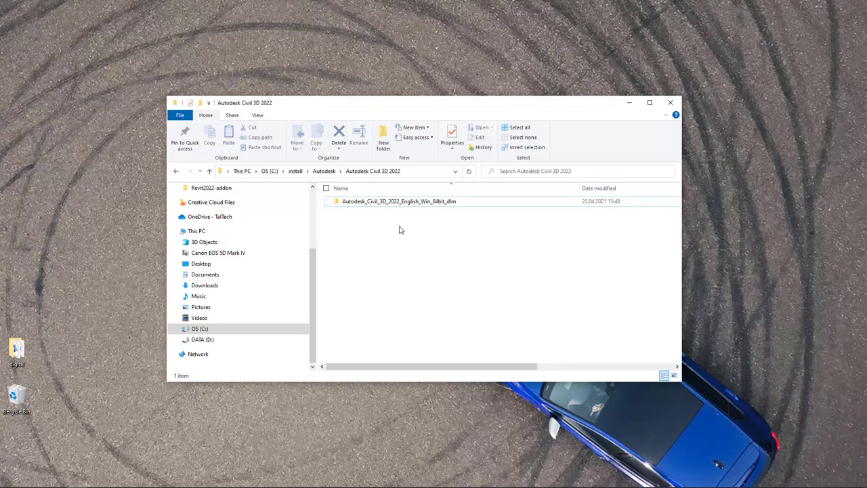
pyautogui.doubleClick(405, 201)
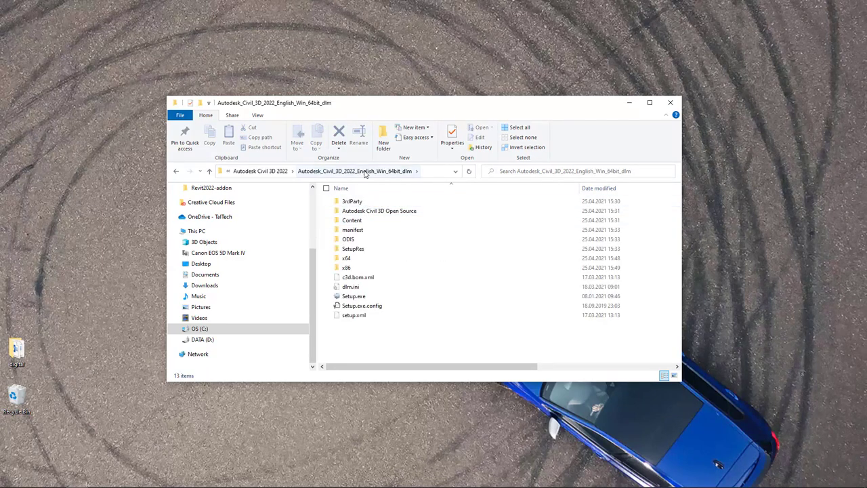
pyautogui.click(358, 296)
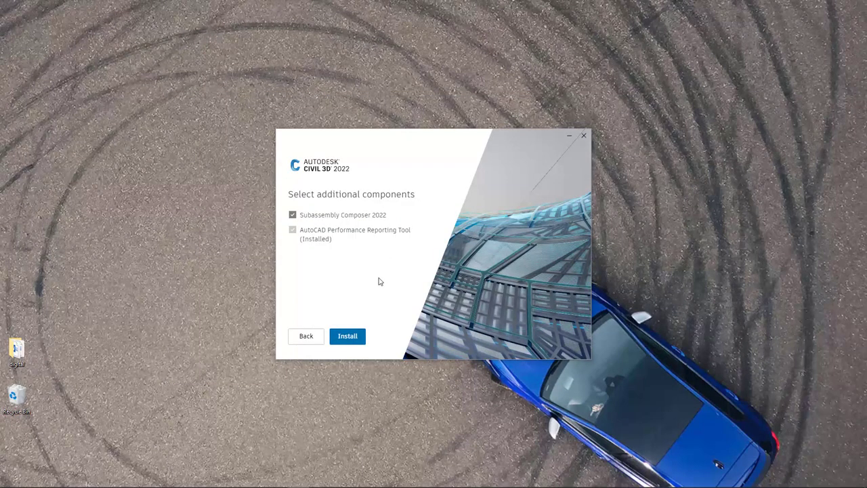
# Step: Install Civil 3D 2022 with the Subassembly Composer 2022 component, finish the installer and close Autodesk Download Manager
pyautogui.click(348, 336)
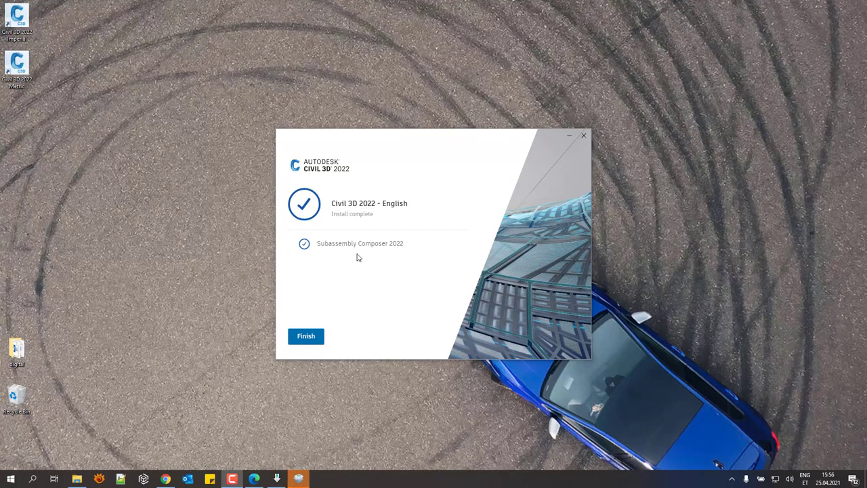
pyautogui.click(304, 339)
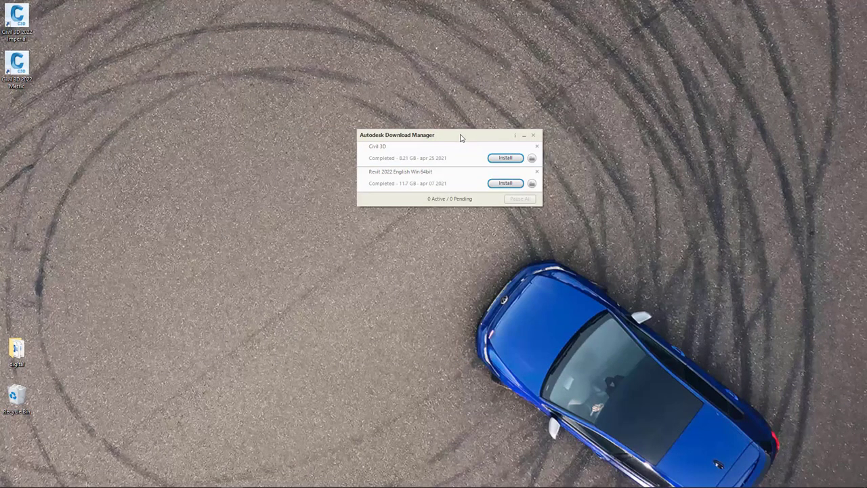
pyautogui.click(533, 135)
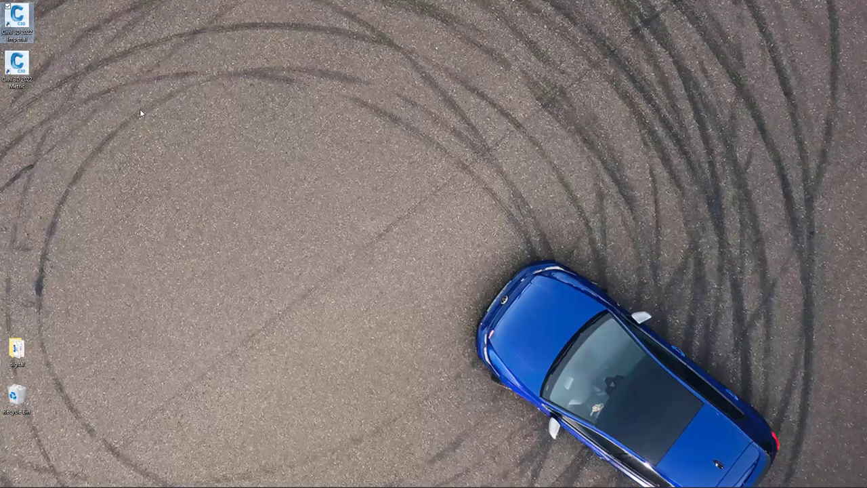
# Step: Delete the Civil 3D 2022 Imperial shortcut from the desktop
pyautogui.click(24, 23)
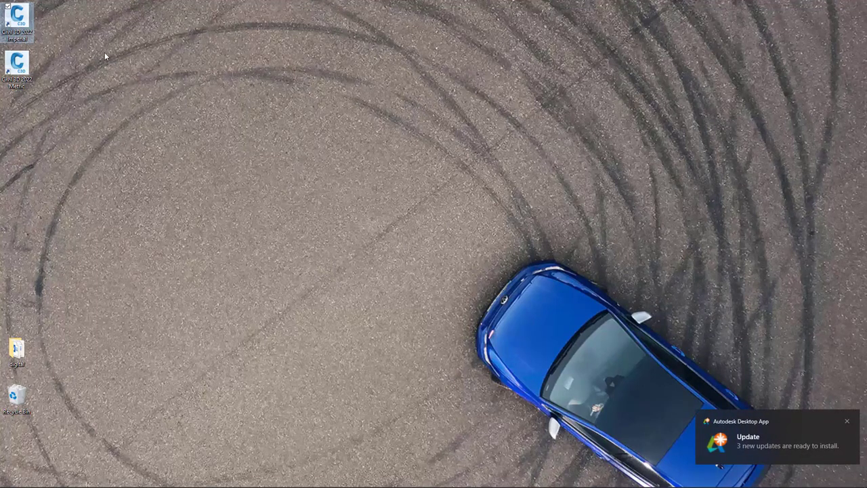
pyautogui.press('Delete')
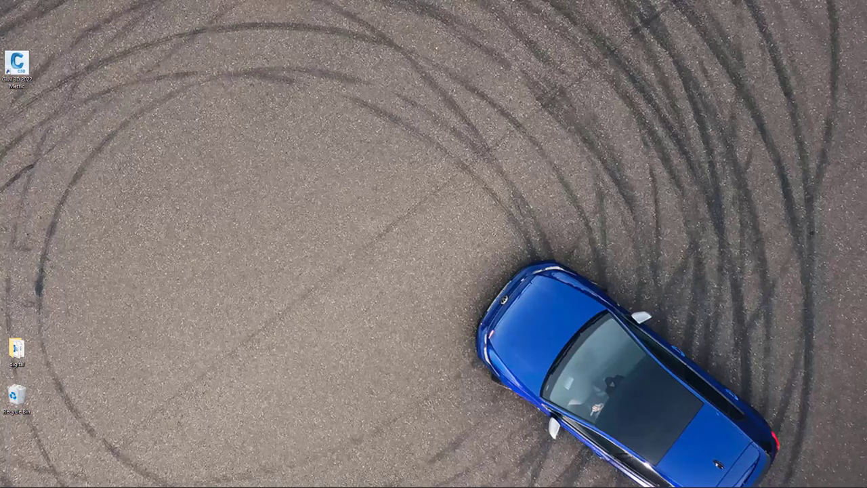
# Step: Open Autodesk Desktop App and examine the available product updates for Civil 3D add-ons, closing the app when done
pyautogui.click(731, 479)
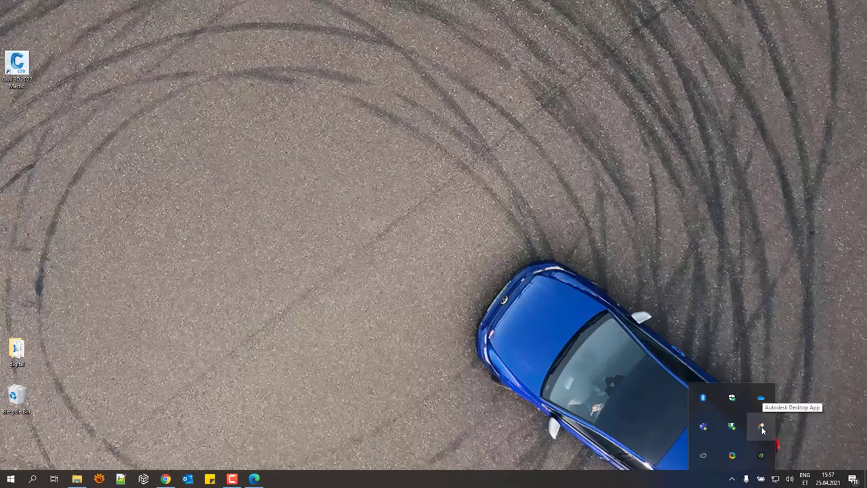
pyautogui.click(761, 428)
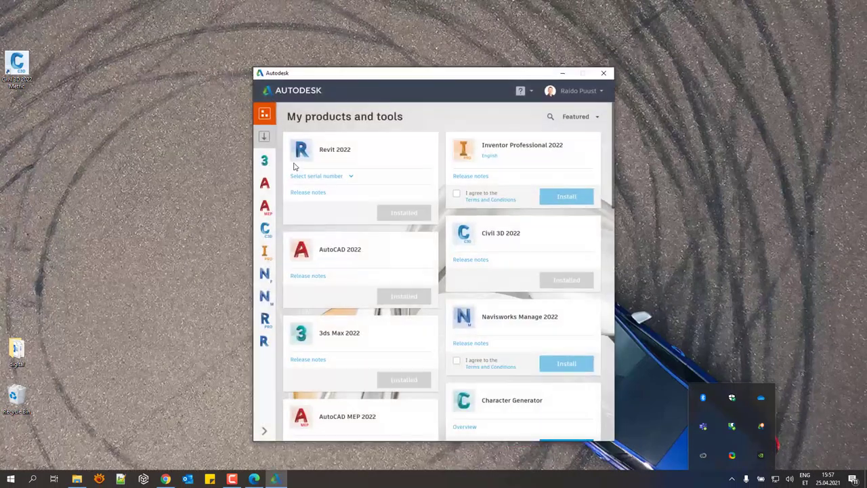
pyautogui.click(264, 139)
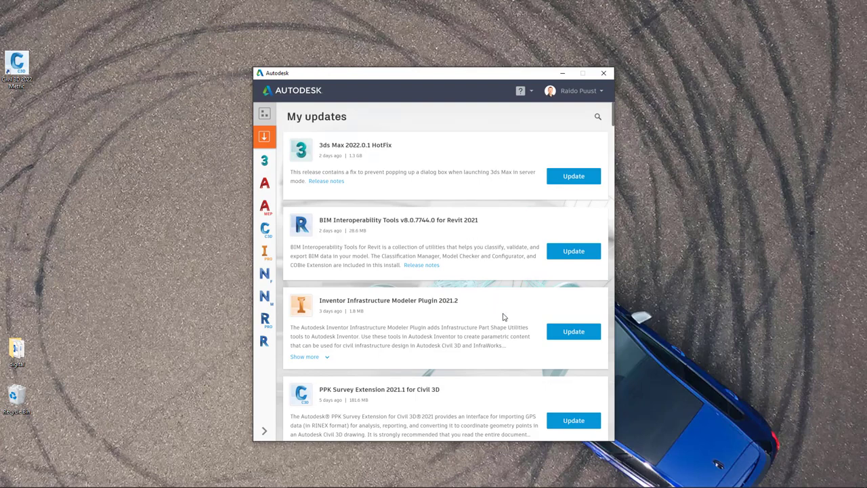
pyautogui.scroll(-3, 480, 326)
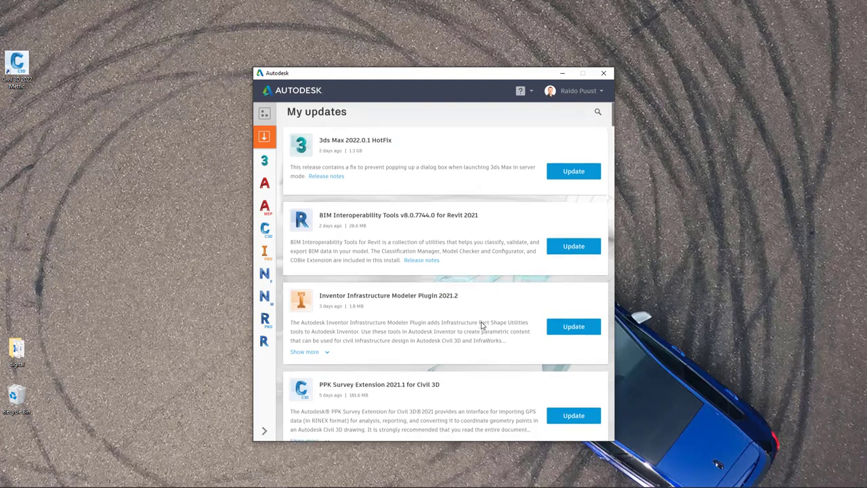
pyautogui.scroll(-5, 482, 325)
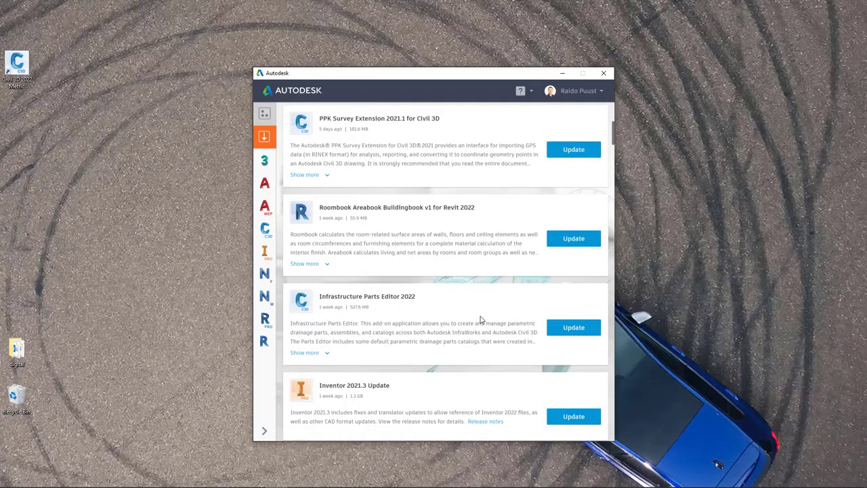
pyautogui.scroll(-3, 480, 319)
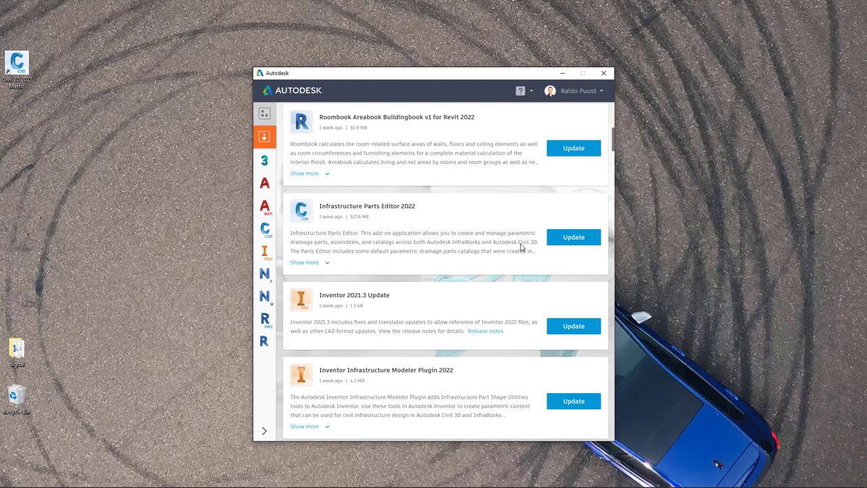
pyautogui.scroll(-2, 522, 248)
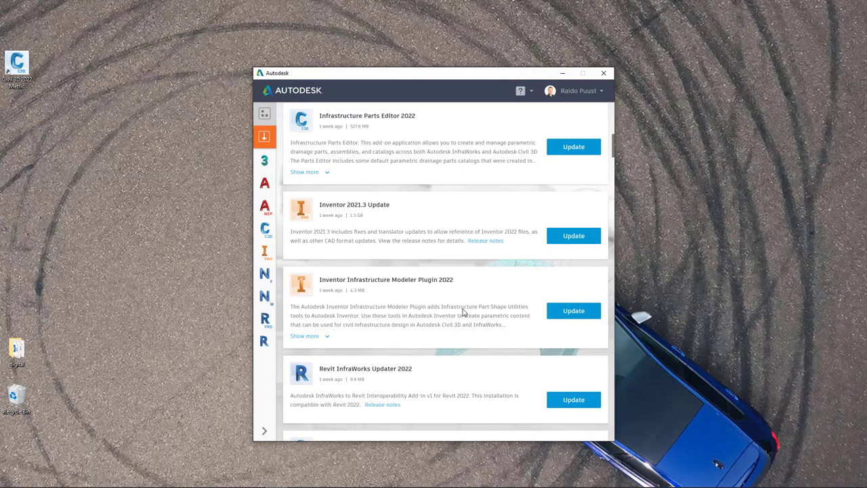
pyautogui.scroll(-2, 411, 296)
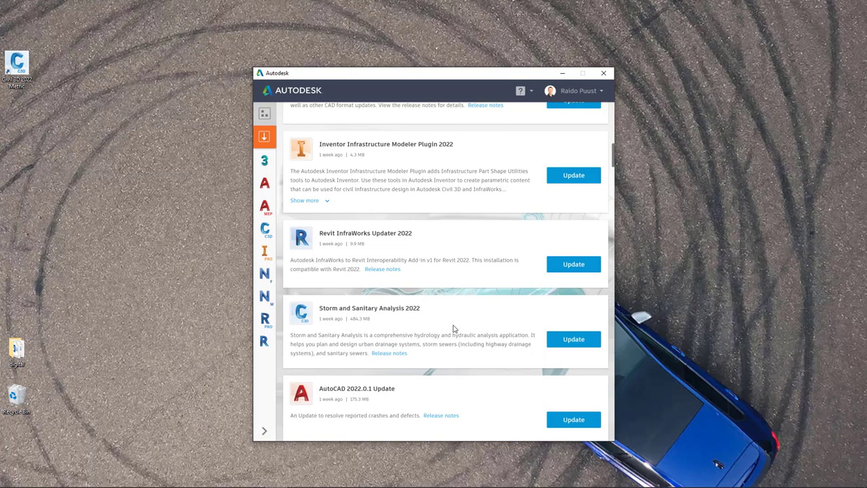
pyautogui.scroll(-1, 455, 329)
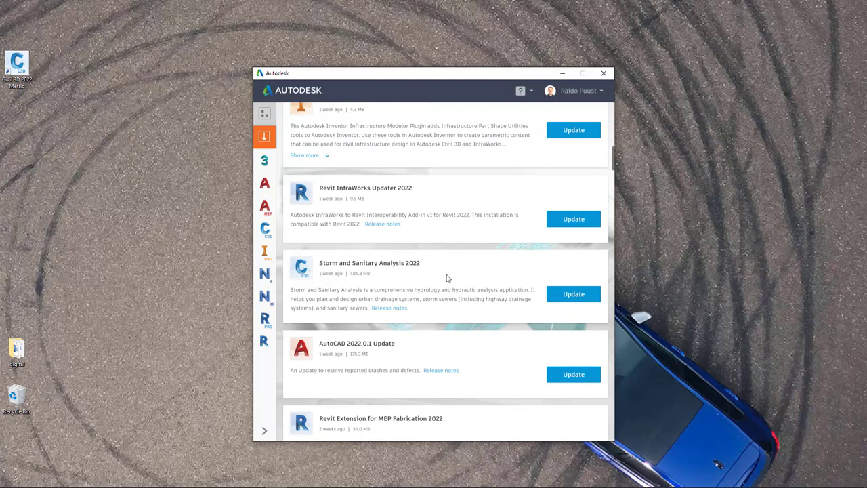
pyautogui.scroll(5, 433, 302)
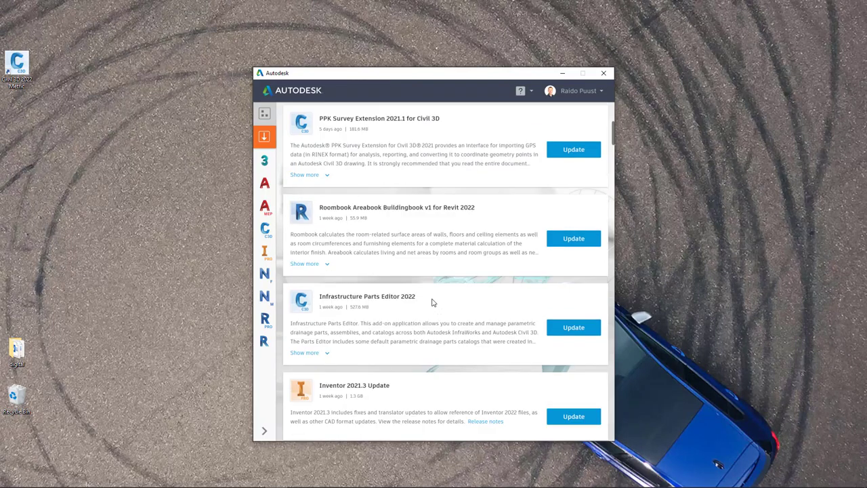
pyautogui.click(605, 74)
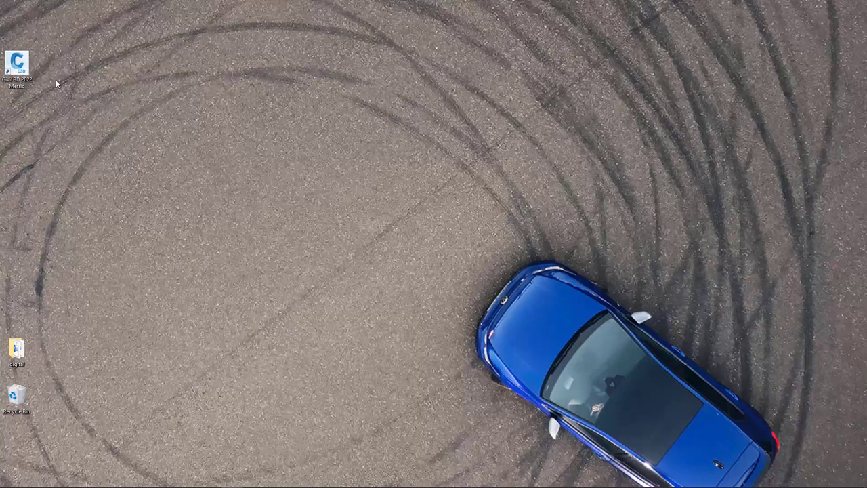
# Step: Launch Civil 3D 2022 Metric, start the trial and dismiss the trial welcome window with its subscription offer
pyautogui.doubleClick(18, 64)
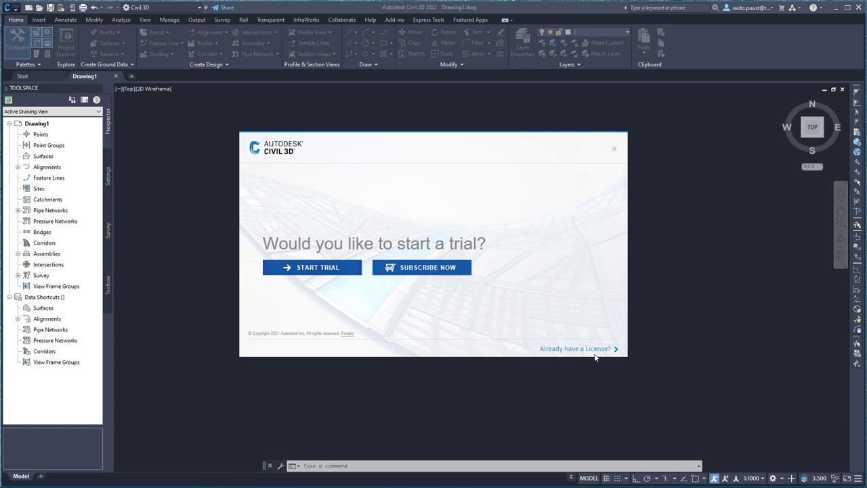
pyautogui.click(313, 274)
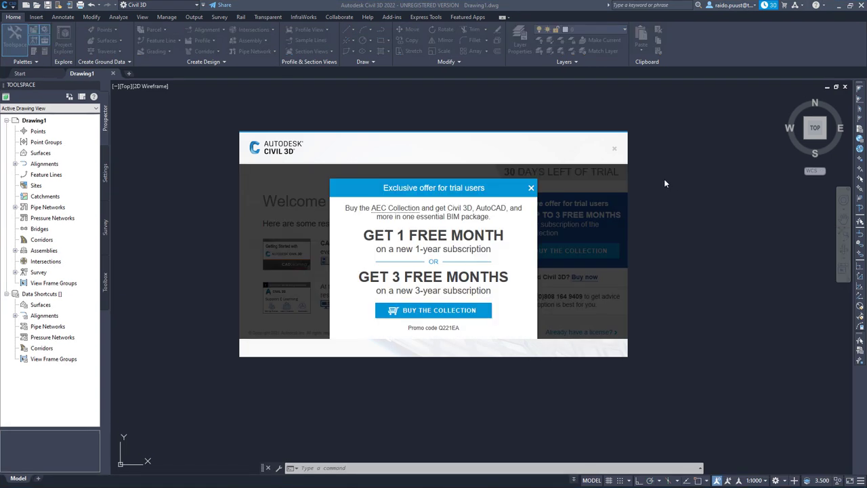
pyautogui.click(613, 149)
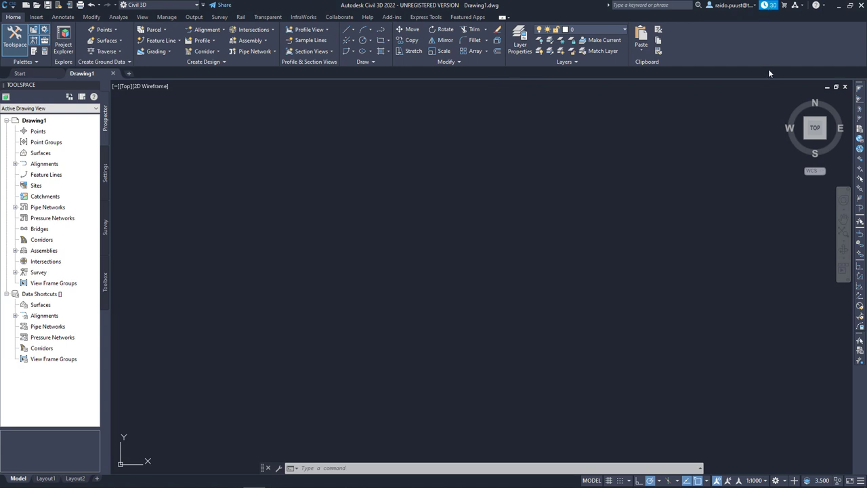
# Step: From the account's license management, start activating Civil 3D with the serial number license type
pyautogui.click(753, 6)
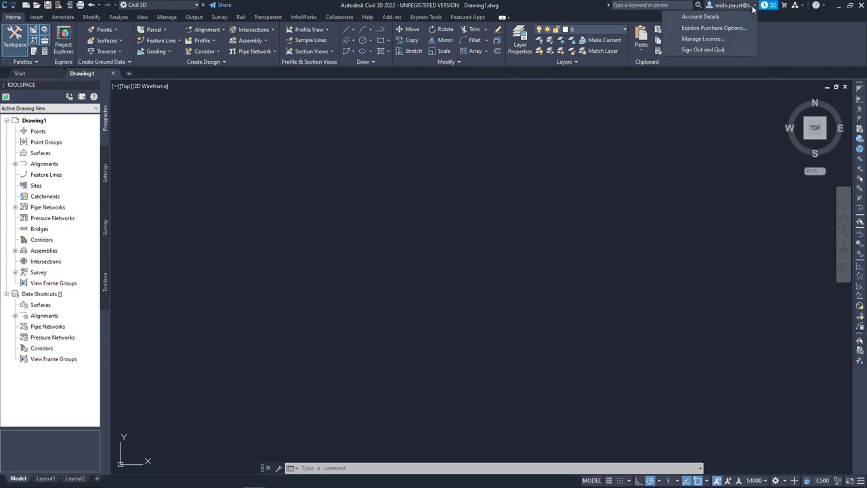
pyautogui.click(701, 39)
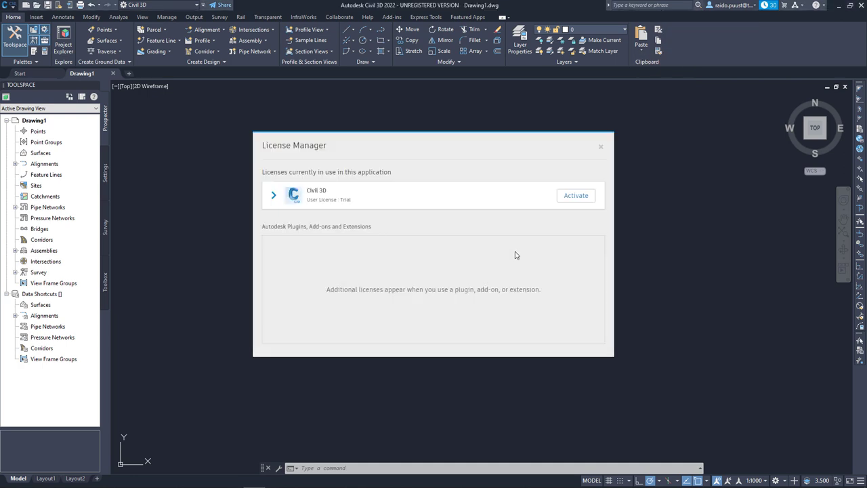
pyautogui.click(576, 196)
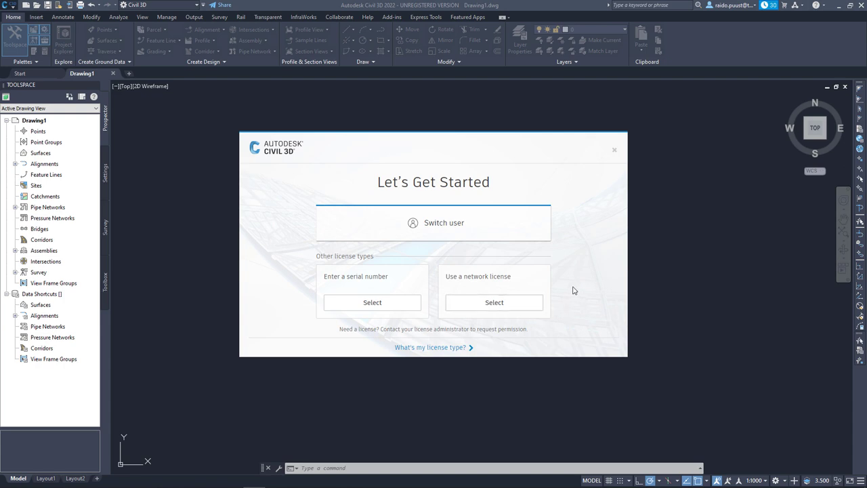
pyautogui.click(372, 303)
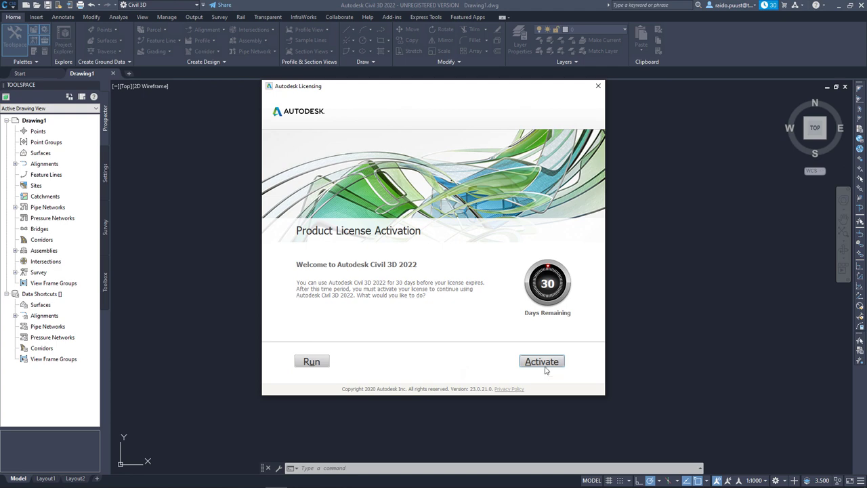
pyautogui.click(543, 363)
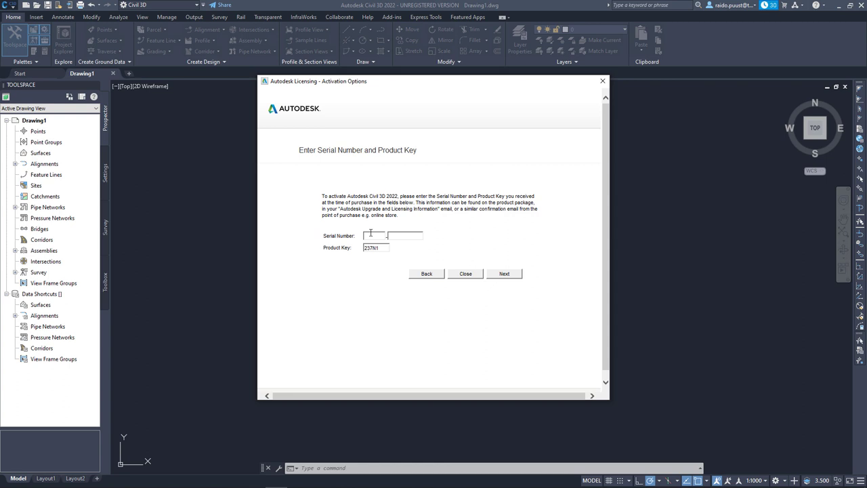
# Step: Paste the license serial number into the activation form, keep the prefilled product key and continue
pyautogui.click(371, 234)
pyautogui.hotkey('ctrl', 'v')
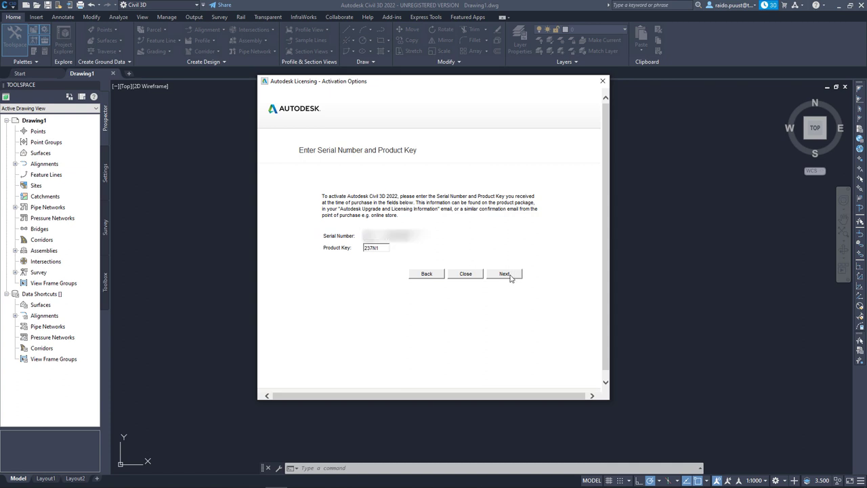
pyautogui.click(506, 275)
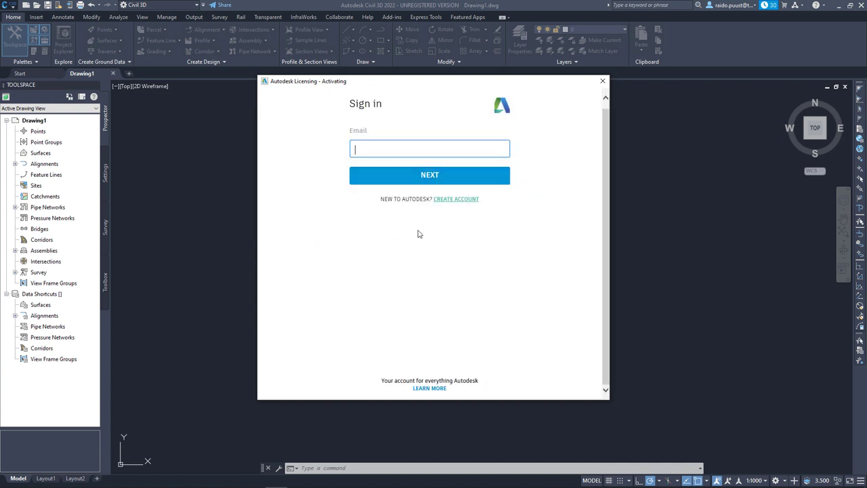
# Step: Sign in to the Autodesk account with the e-mail address and account password, enabling Stay signed in
pyautogui.write('ra')
pyautogui.press('Return')
pyautogui.click(406, 238)
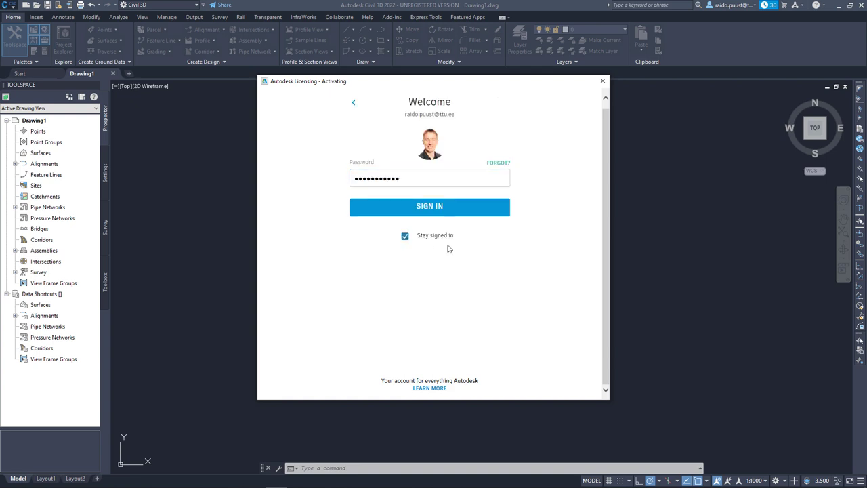
pyautogui.click(437, 211)
# Step: Choose the listed account to register Civil 3D 2022 to and finish the license activation
pyautogui.click(283, 253)
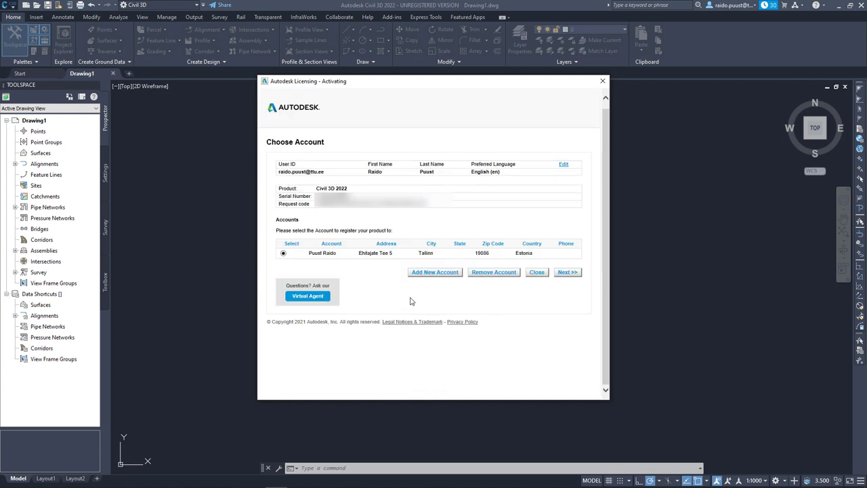
pyautogui.click(569, 272)
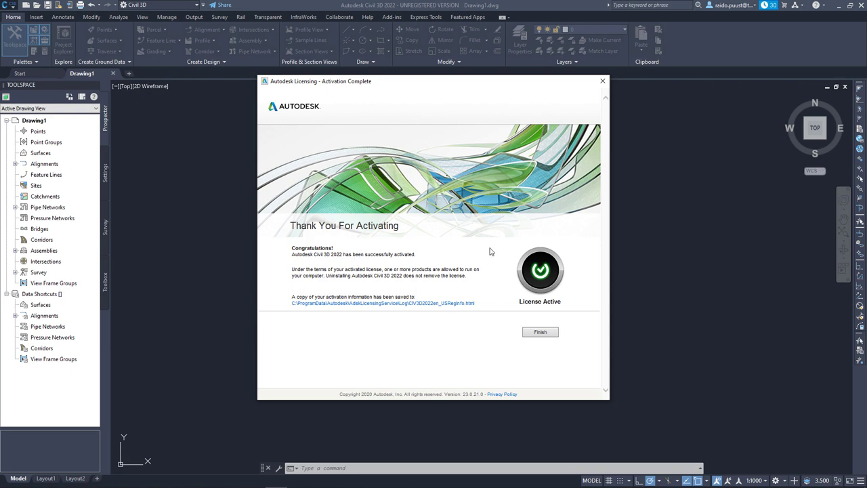
pyautogui.click(540, 332)
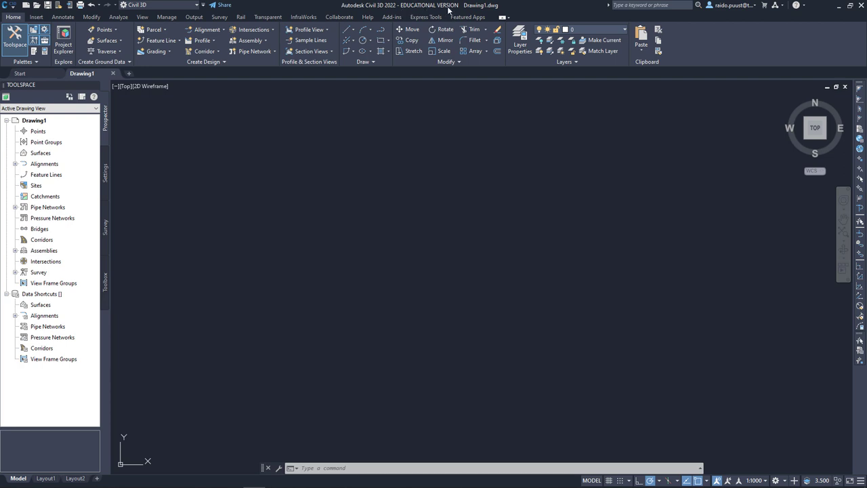
# Step: Check the account and license options offered for the signed-in user in the activated program
pyautogui.click(367, 246)
pyautogui.click(754, 6)
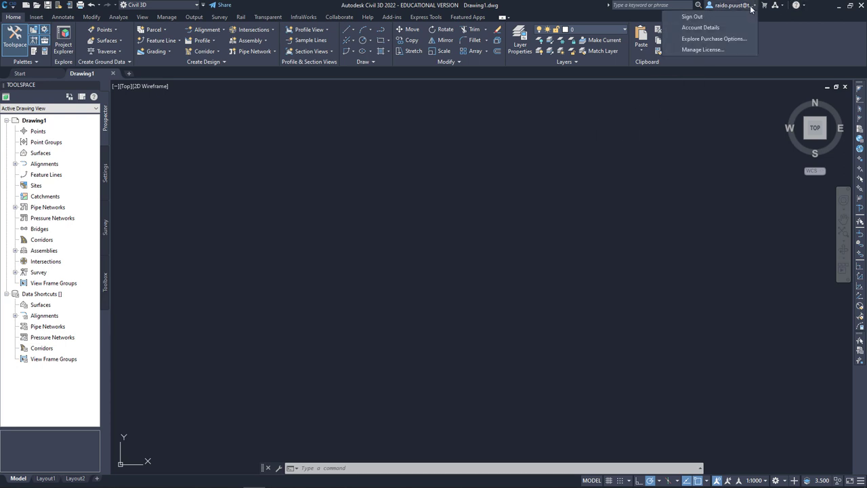
pyautogui.click(547, 10)
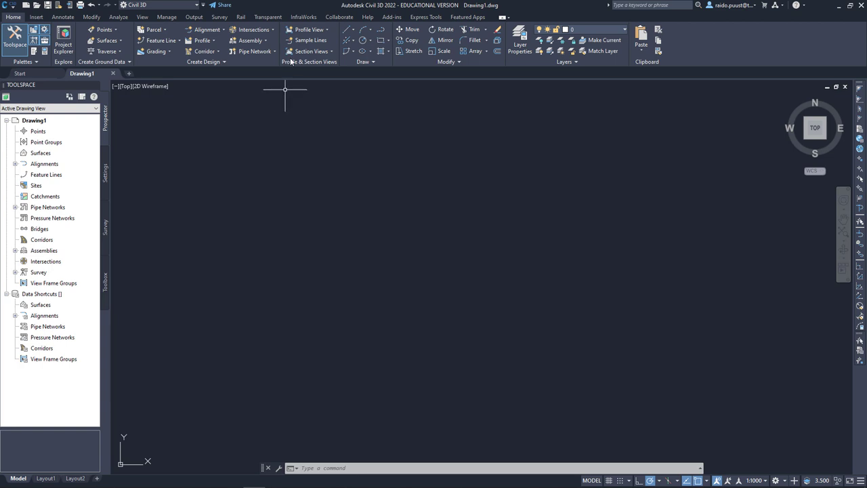
# Step: Look over the InfraWorks tools and the available alignment creation commands
pyautogui.click(304, 17)
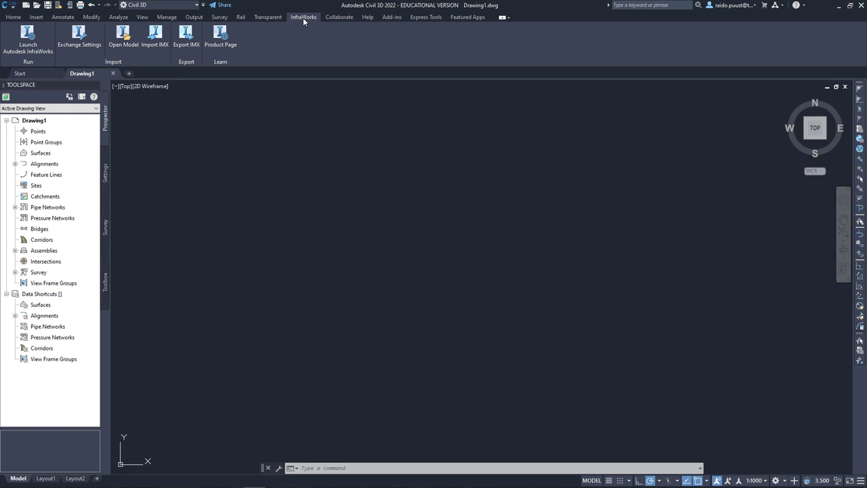
pyautogui.click(13, 17)
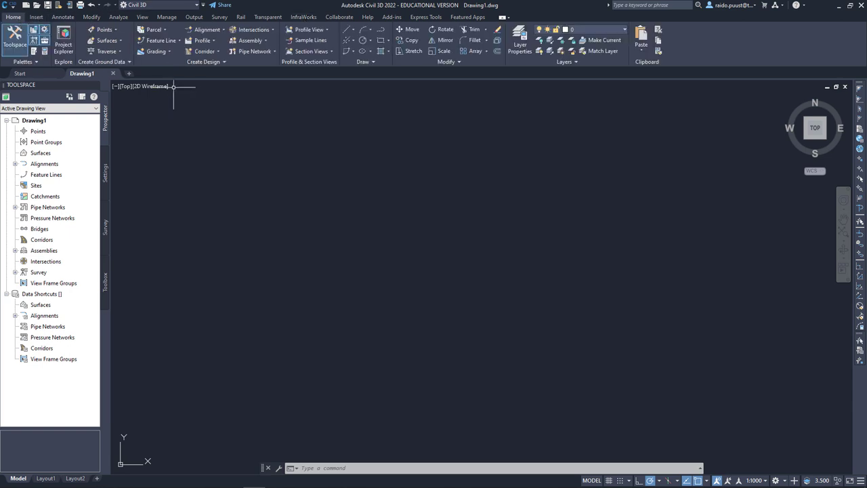
pyautogui.click(221, 32)
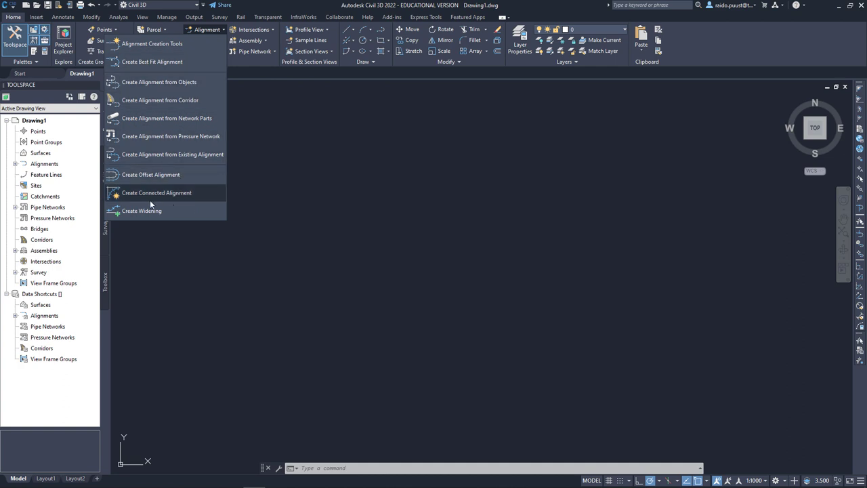
# Step: Start saving a copy of Drawing1 as a drawing and examine the file types available for it
pyautogui.click(202, 193)
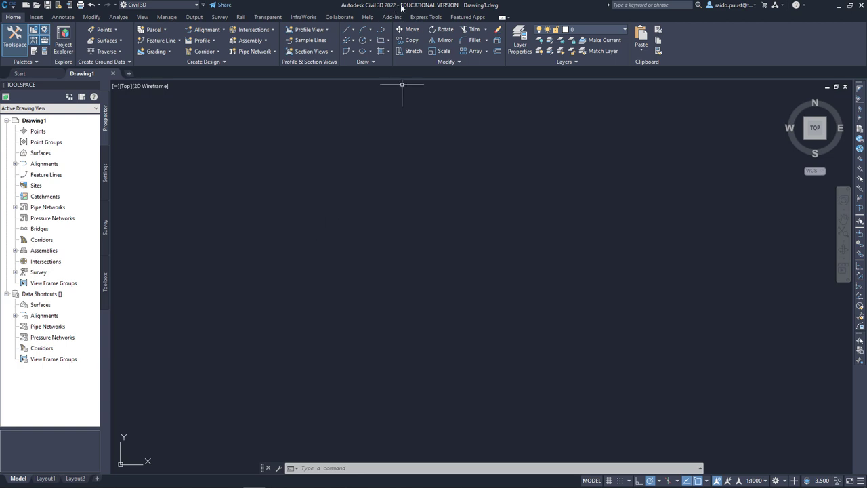
pyautogui.click(13, 7)
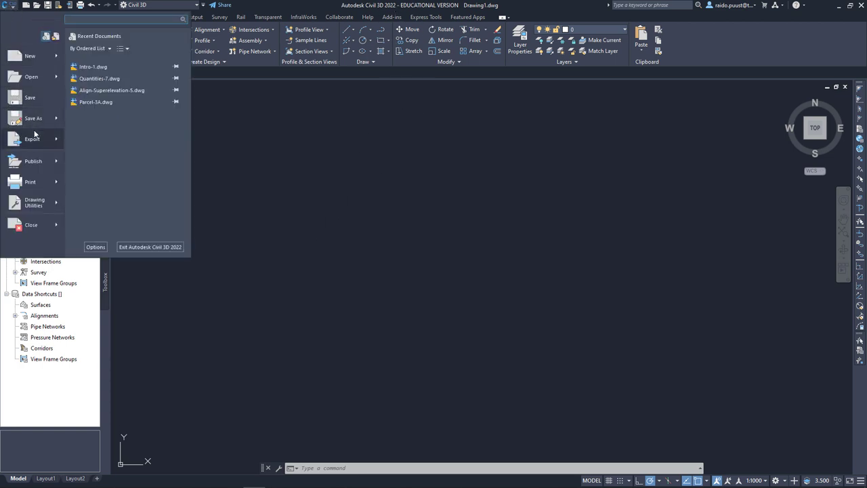
pyautogui.moveTo(37, 127)
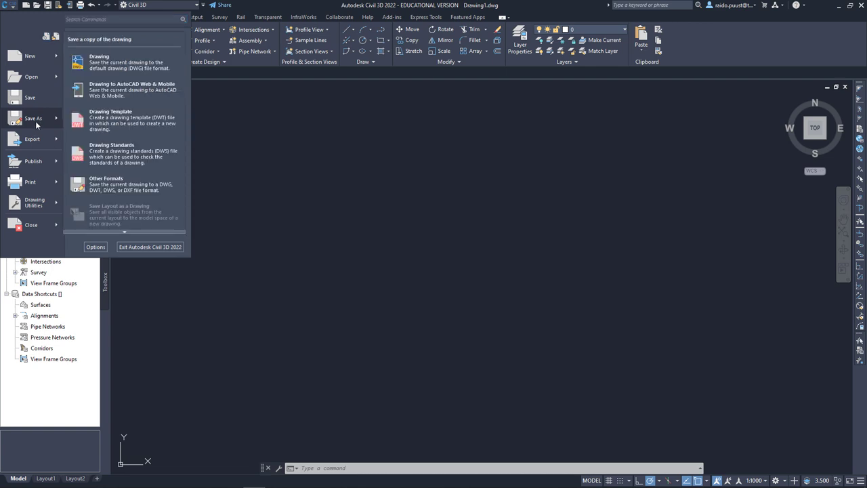
pyautogui.click(108, 62)
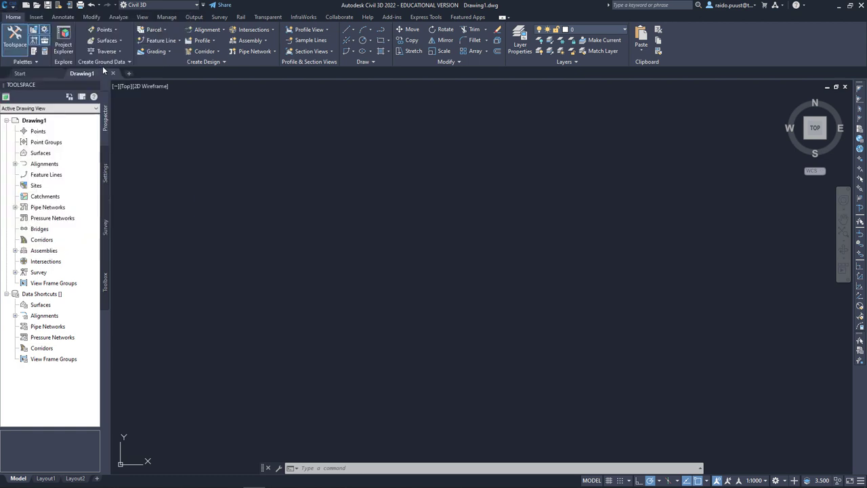
pyautogui.click(449, 348)
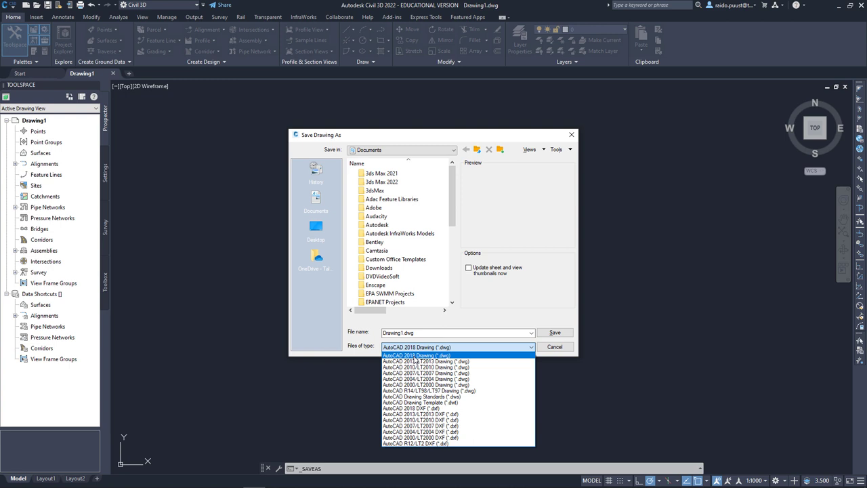
pyautogui.click(447, 350)
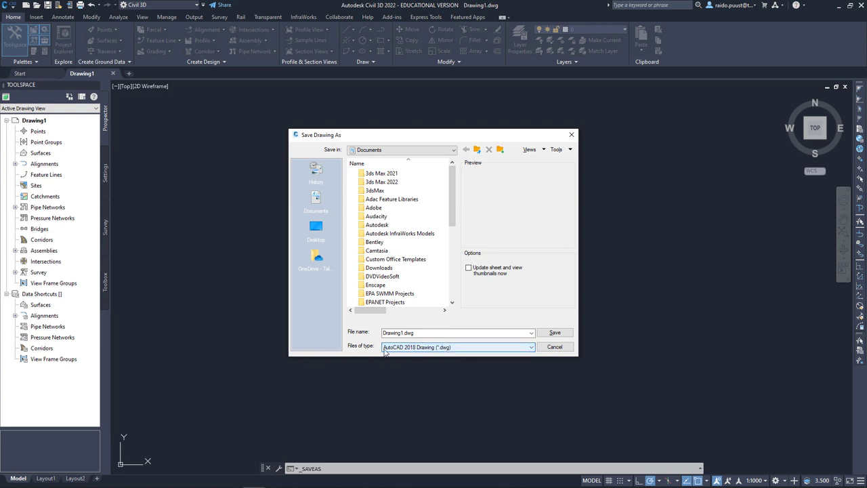